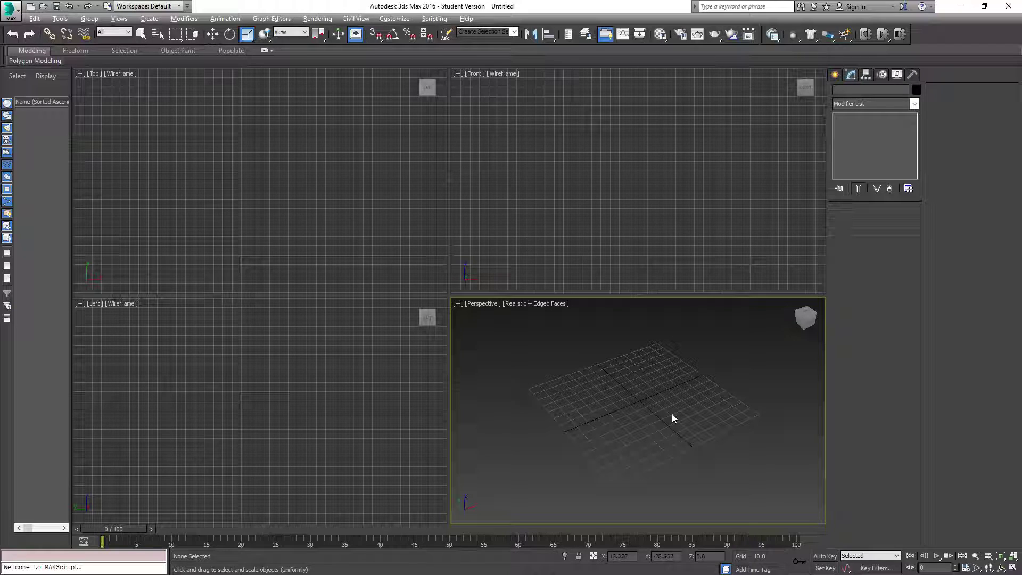
- Maximize the Perspective viewport so it fills the whole workspace
key("alt+w")
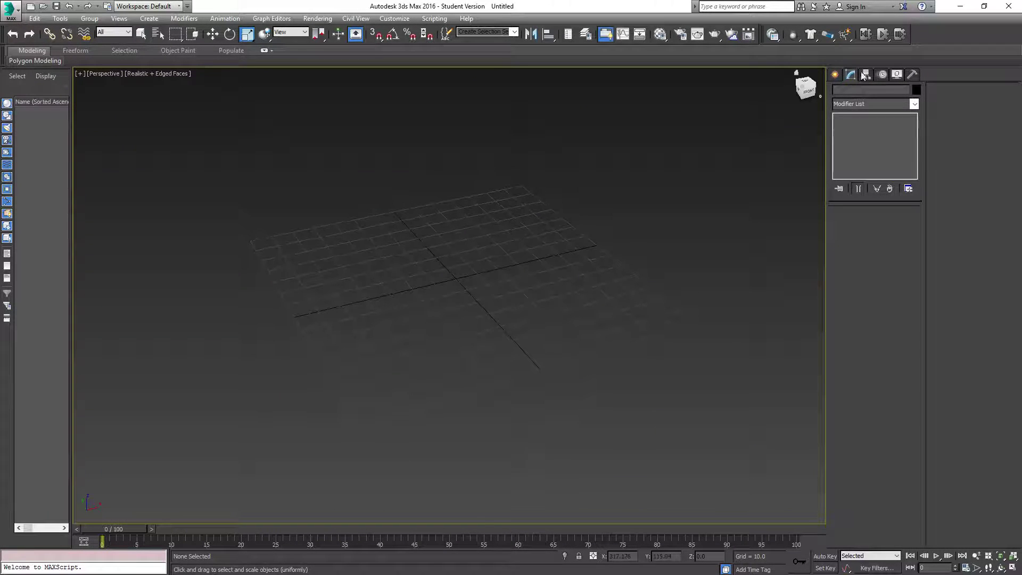
- Draw Cylinder001 at the grid centre with radius 28.138 and height 74.449
left_click(837, 75)
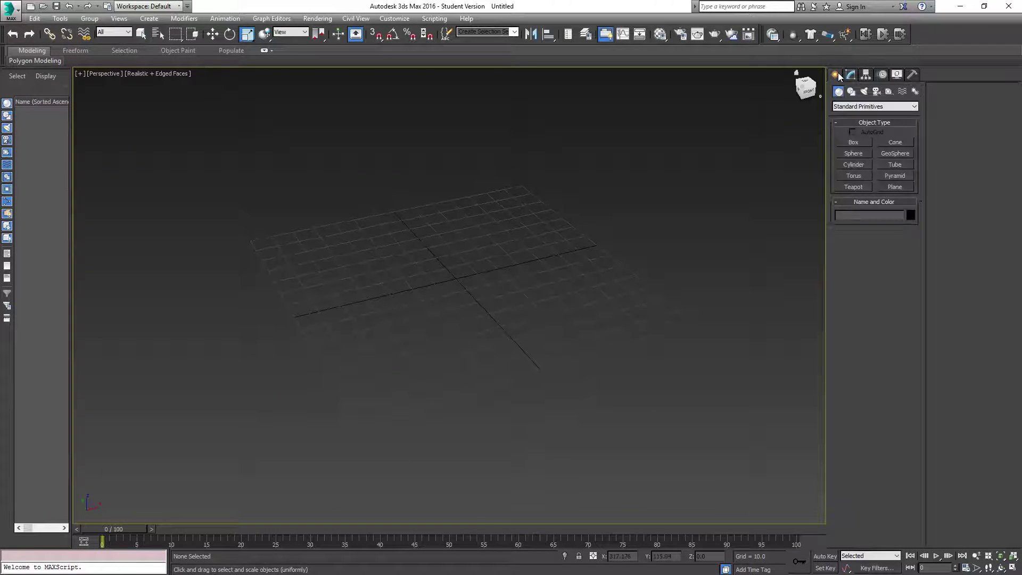
left_click(849, 163)
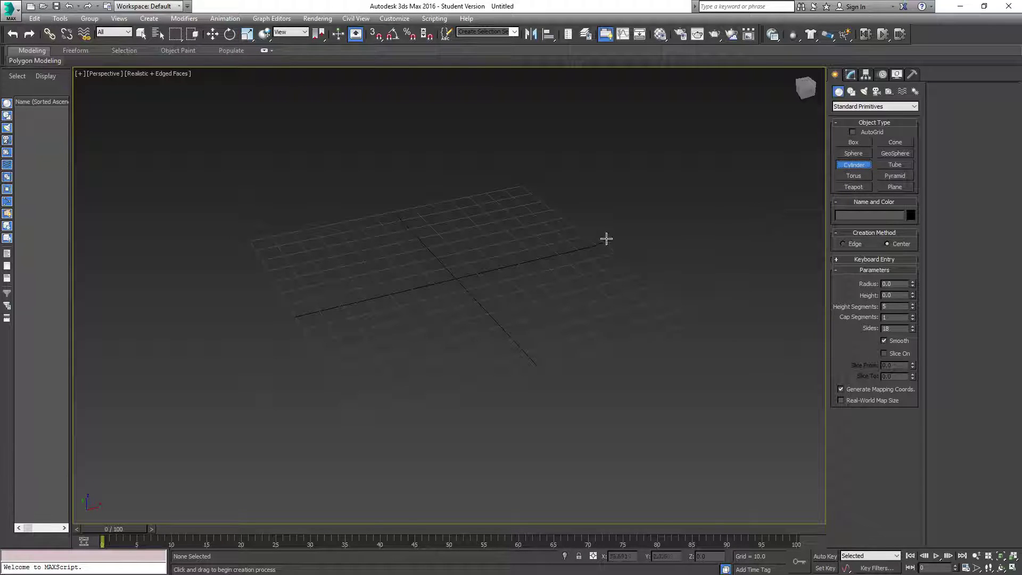
middle_click_drag(600, 242, 434, 293, "alt")
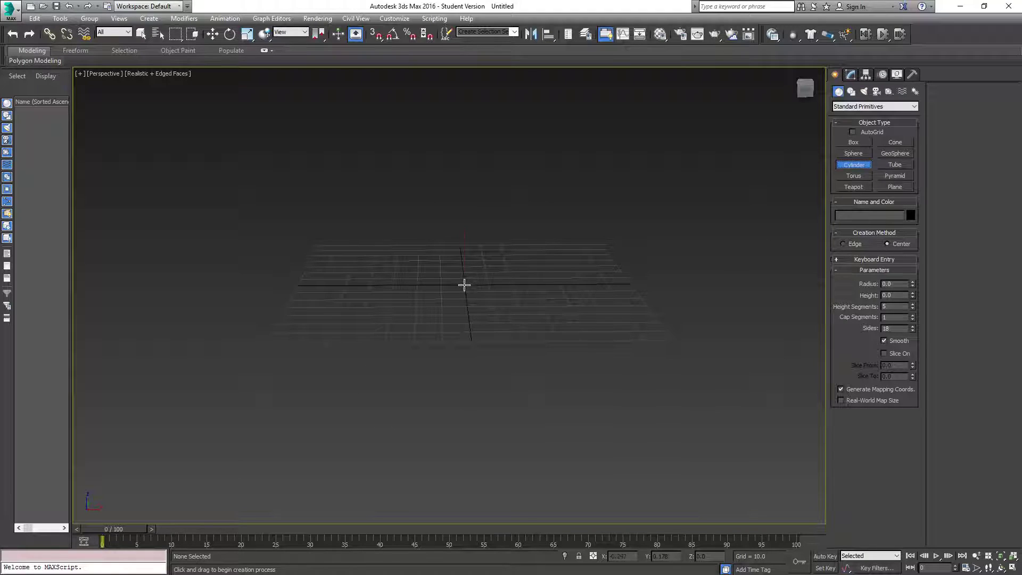
left_click_drag(465, 285, 538, 287)
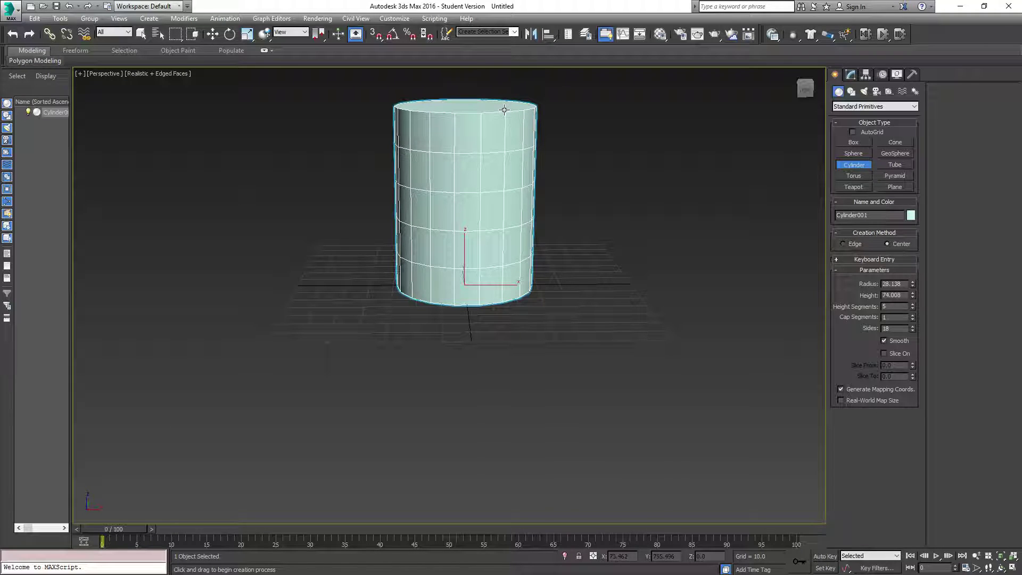
left_click(504, 109)
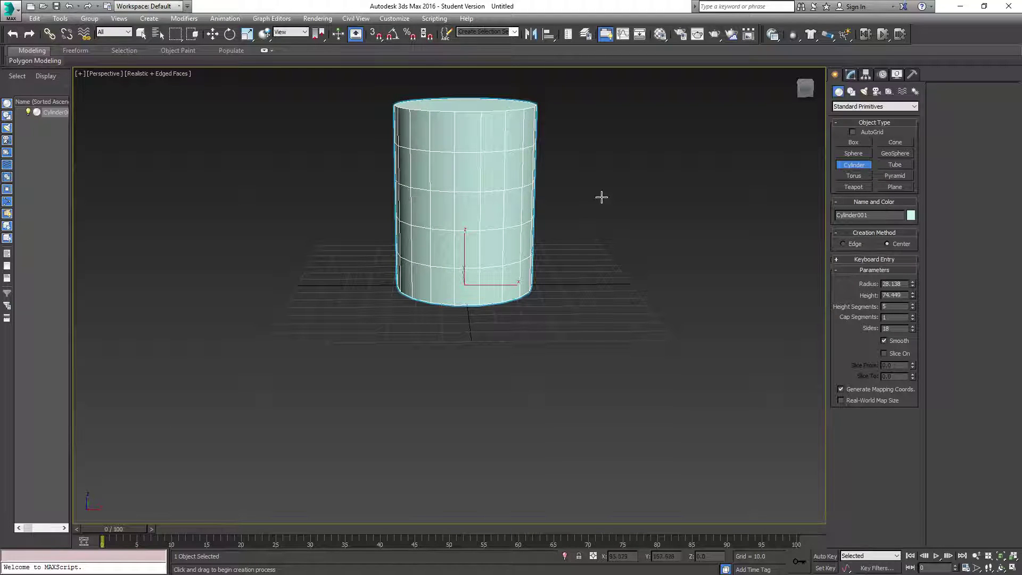
middle_click_drag(602, 189, 566, 248, "alt")
- Set Cylinder001's Height Segments to 6 and its Sides to 18
left_click(913, 304)
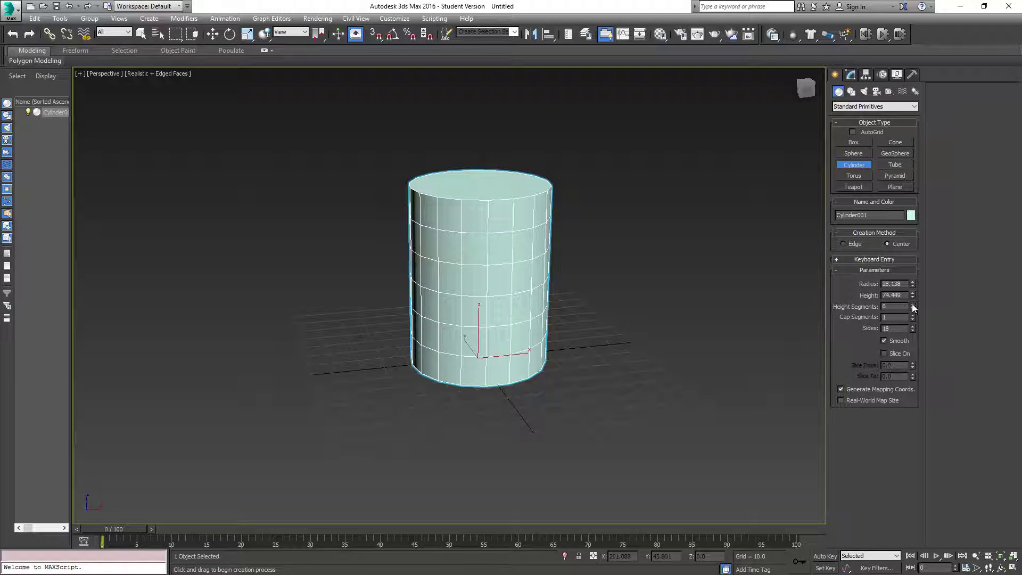
middle_click_drag(664, 296, 569, 280, "alt")
middle_click_drag(493, 288, 479, 338, "alt")
middle_click_drag(569, 248, 559, 289, "alt")
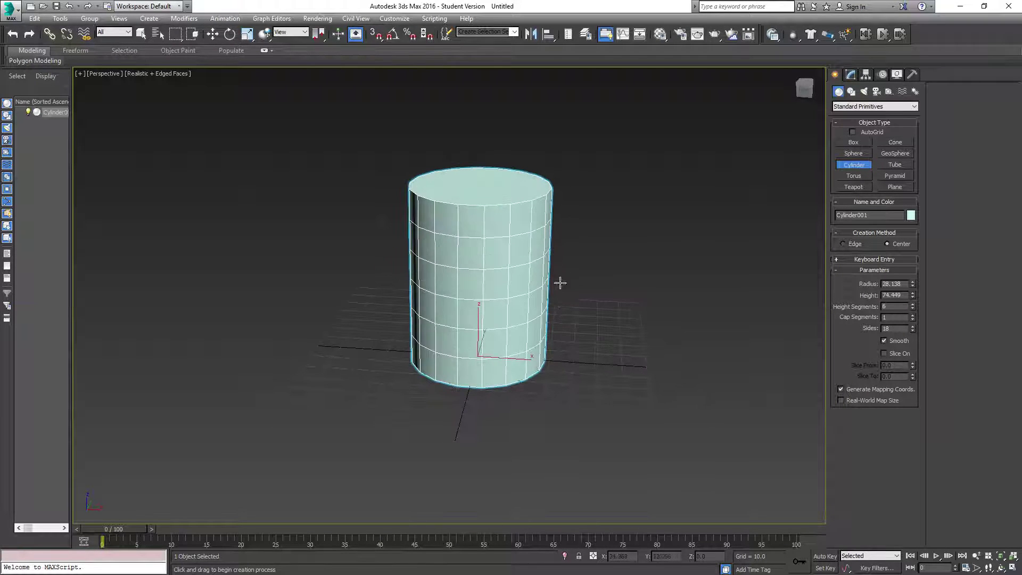
left_click_drag(913, 330, 911, 331)
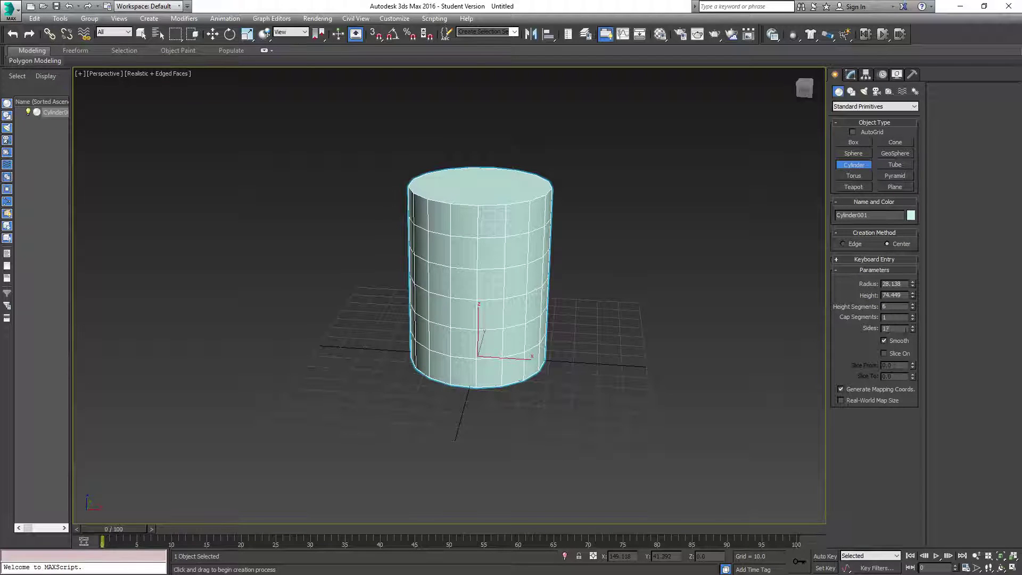
type("8")
key("Return")
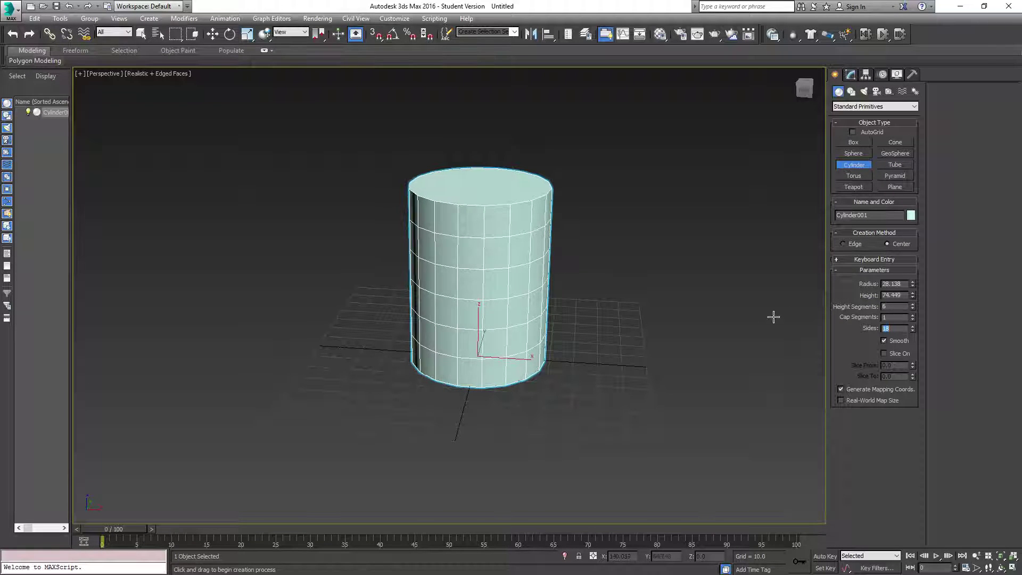
- Convert Cylinder001 to an Editable Poly and expand its sub-object levels in the modifier stack
key("r")
right_click(499, 349)
mouse_move(559, 456)
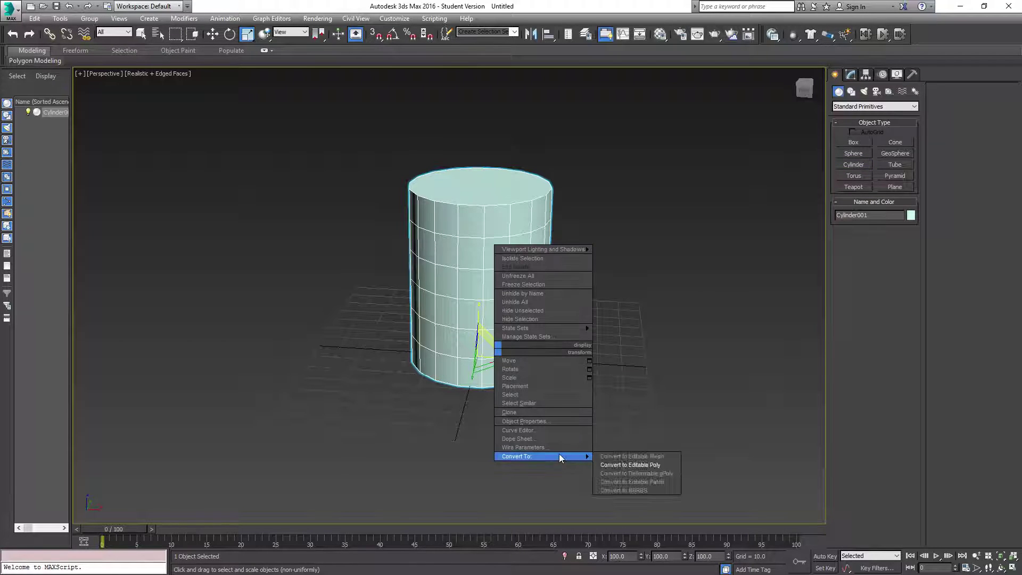
left_click(601, 465)
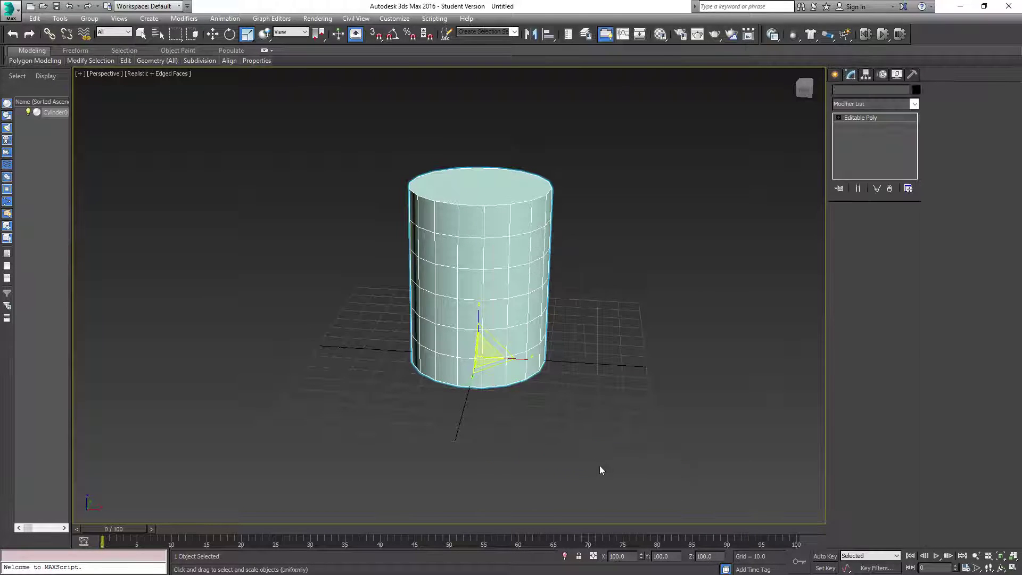
left_click(839, 117)
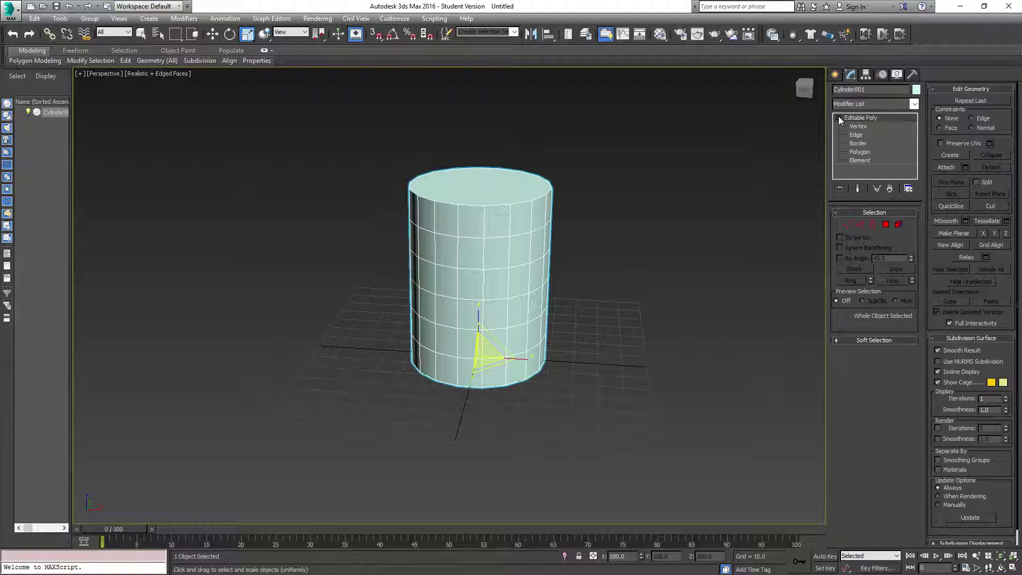
middle_click_drag(479, 235, 507, 217, "alt")
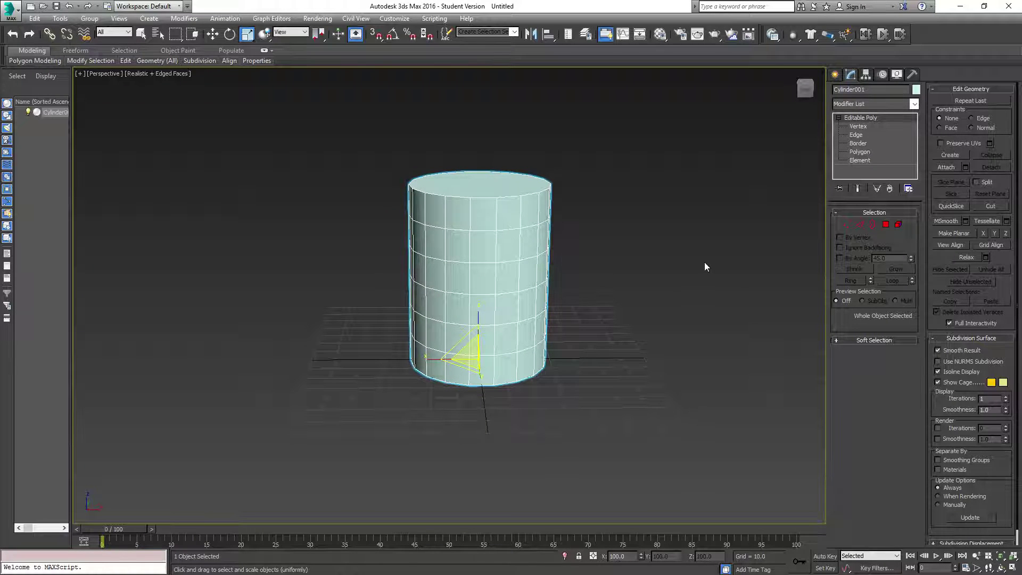
- Enter Vertex level and frame the cylinder's middle vertex rings in the Left view
left_click(858, 126)
middle_click_drag(751, 218, 659, 246, "alt")
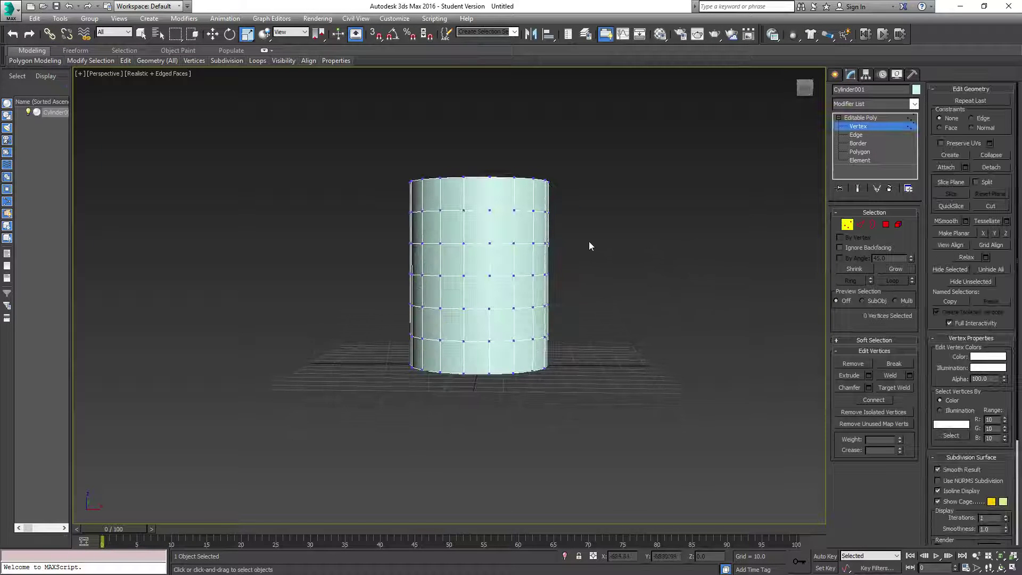
scroll(589, 241, "up", 4)
middle_click_drag(539, 244, 616, 233)
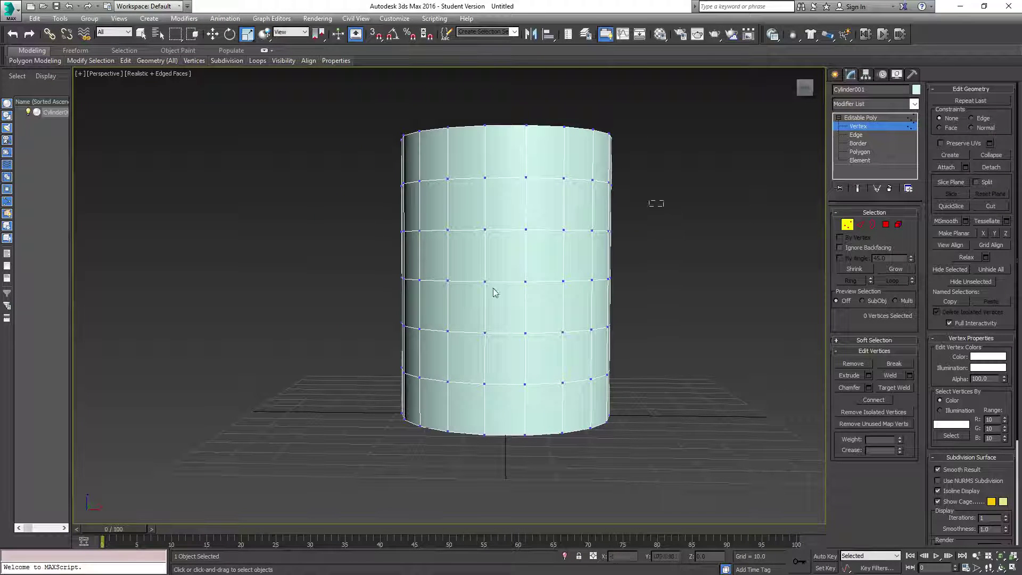
middle_click_drag(356, 354, 715, 354, "alt")
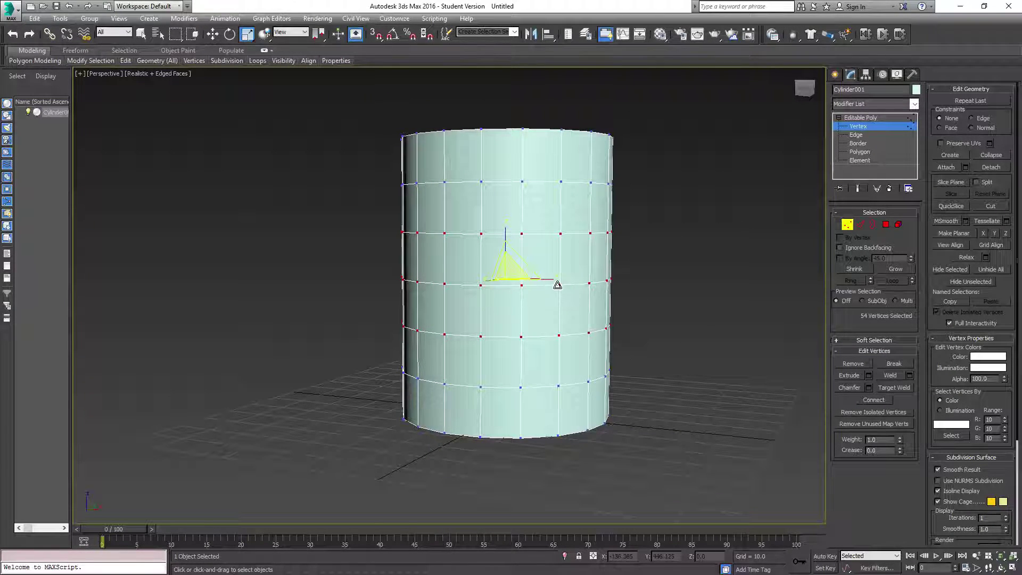
key("l")
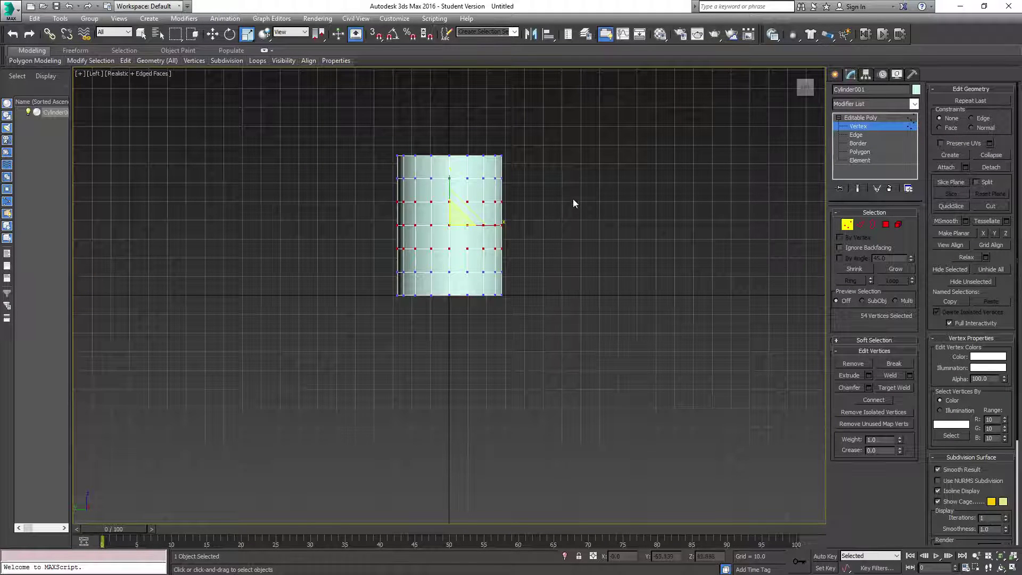
key("z")
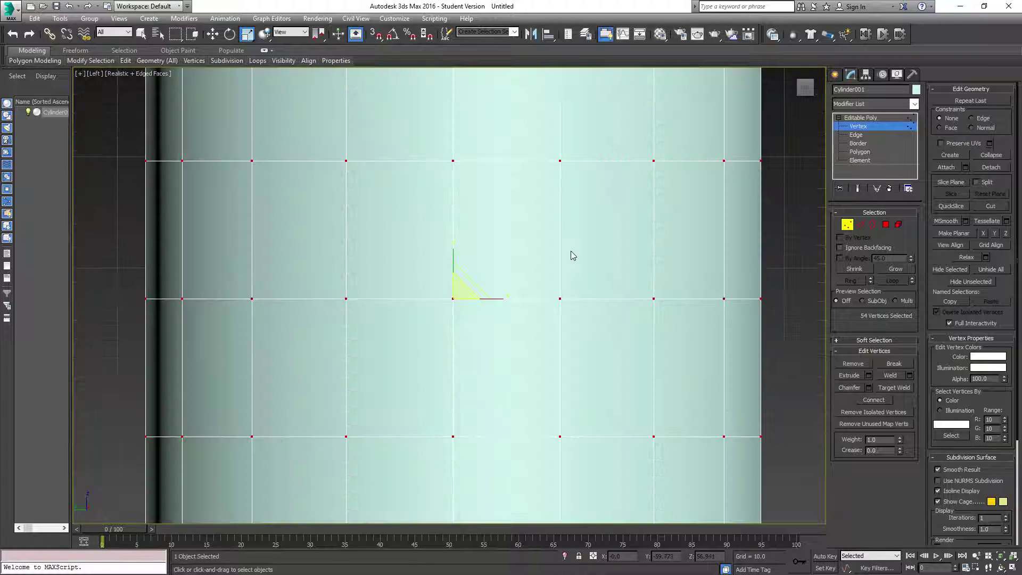
scroll(571, 251, "down", 5)
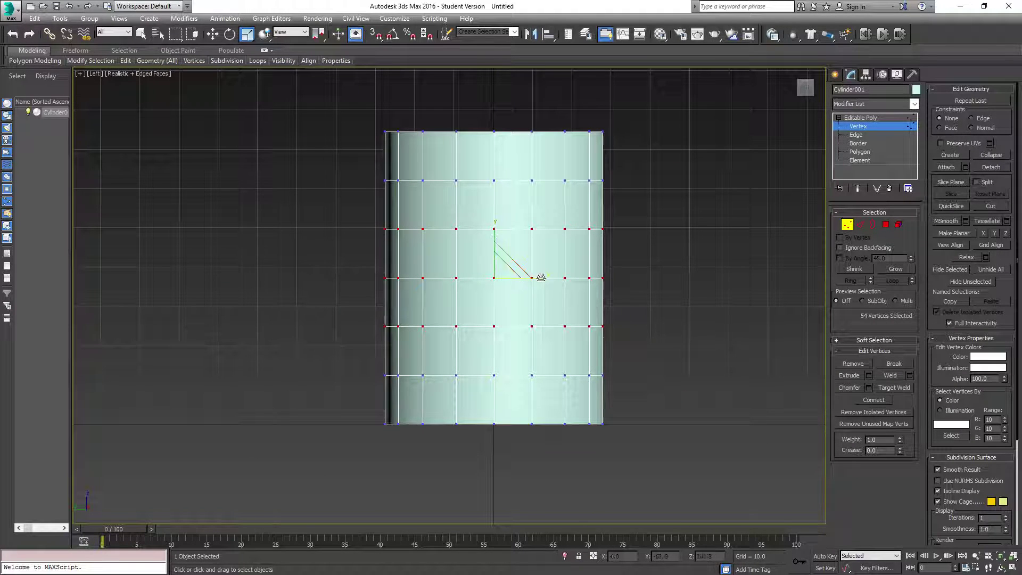
- Scale the middle rings outward, then widen only the centre ring further
left_click_drag(541, 281, 547, 276)
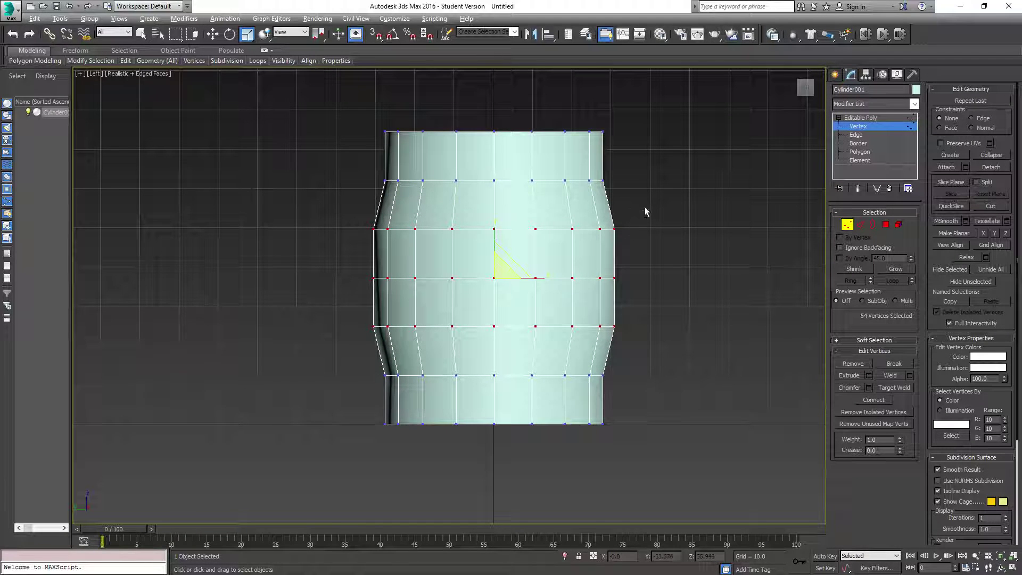
left_click_drag(725, 201, 347, 237, "alt")
left_click_drag(717, 350, 718, 350, "alt")
left_click_drag(543, 278, 545, 277)
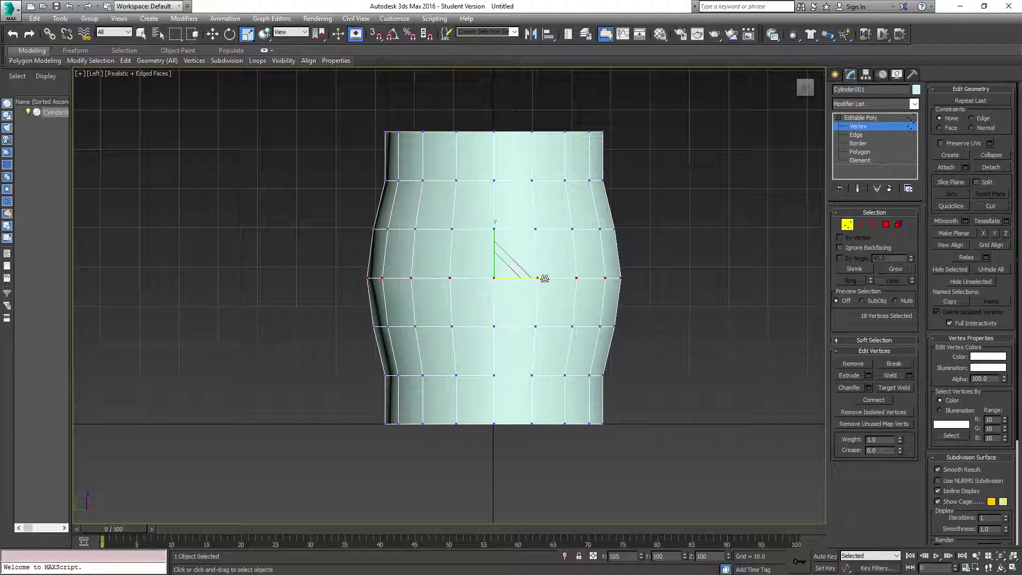
- Try rescaling the middle ring, then undo until the cylinder's sides are straight again
key("p")
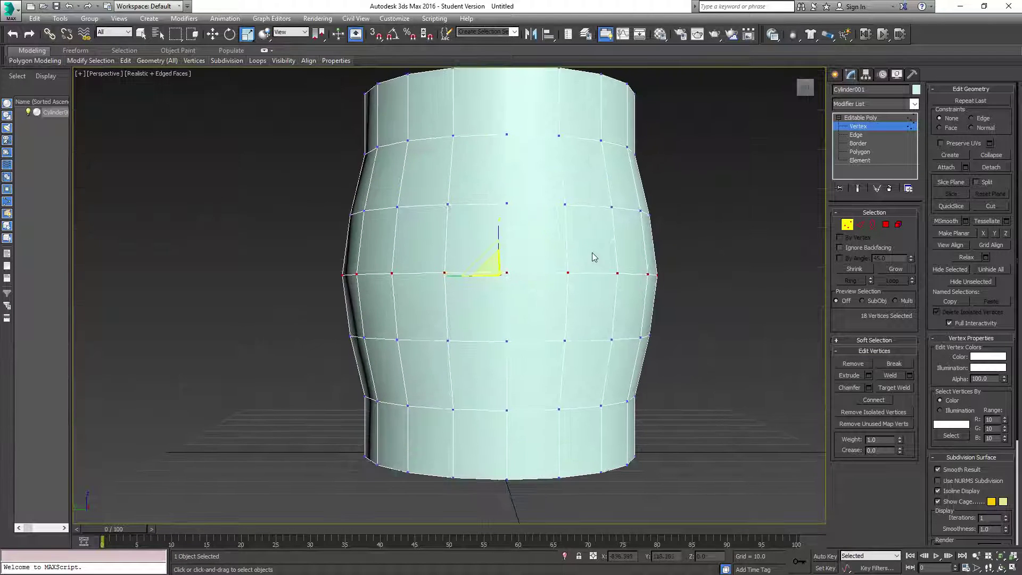
mouse_move(624, 263)
middle_mouse_down("alt")
mouse_move(532, 303)
mouse_move(529, 283)
mouse_move(554, 256)
mouse_move(538, 269)
mouse_move(564, 296)
mouse_move(720, 272)
mouse_move(620, 270)
mouse_move(641, 262)
mouse_move(632, 264)
middle_mouse_up("alt")
left_click_drag(633, 264, 634, 262)
middle_click_drag(634, 262, 633, 288, "alt")
key("ctrl+z")
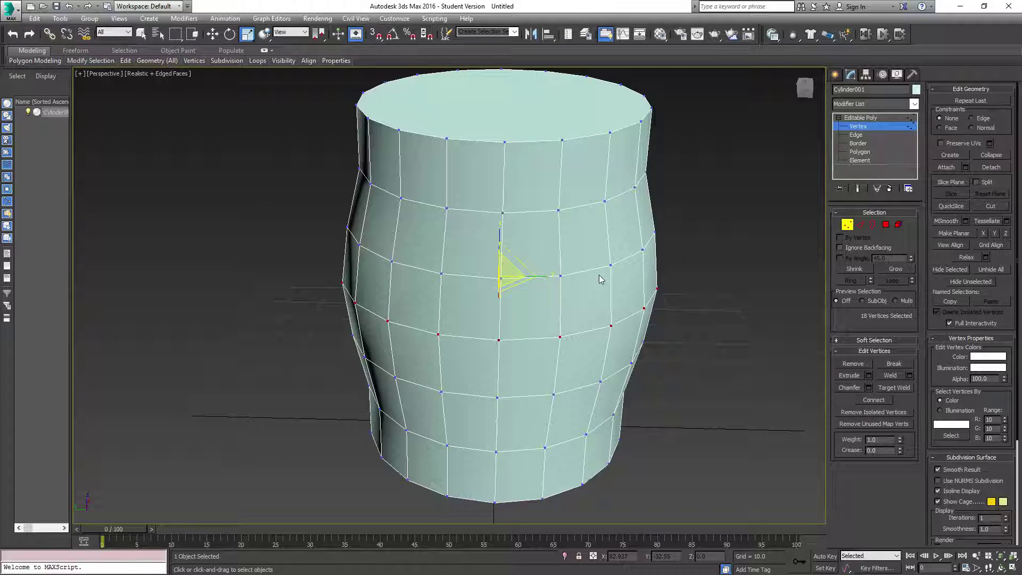
key("l")
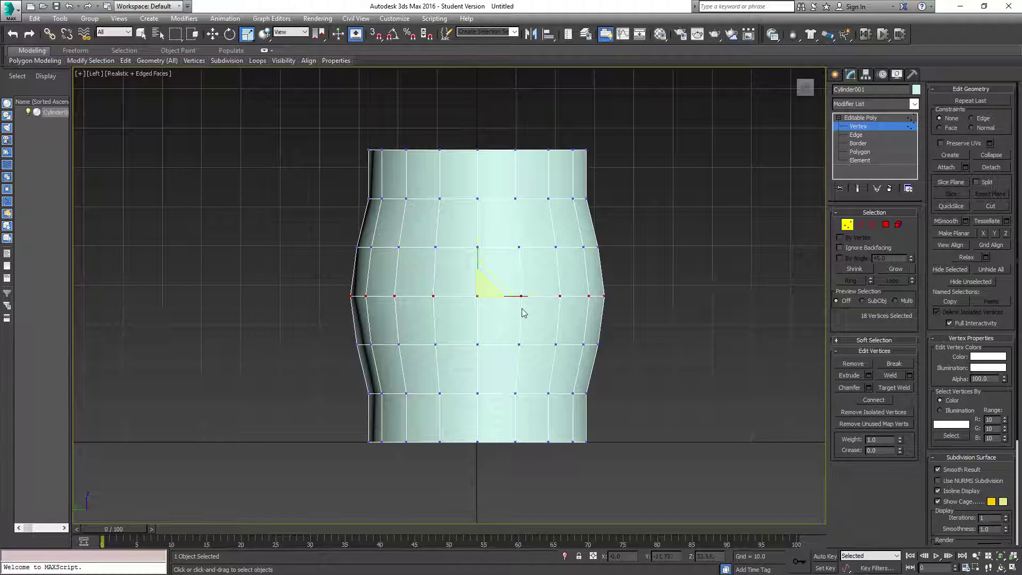
middle_click_drag(521, 318, 591, 343, "alt")
key("p")
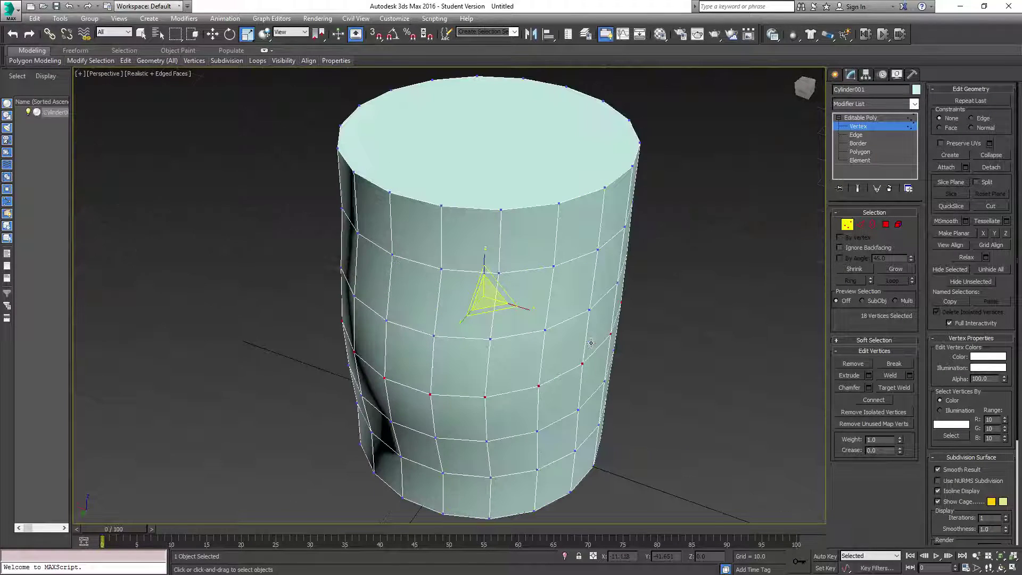
key("ctrl+Page_Up")
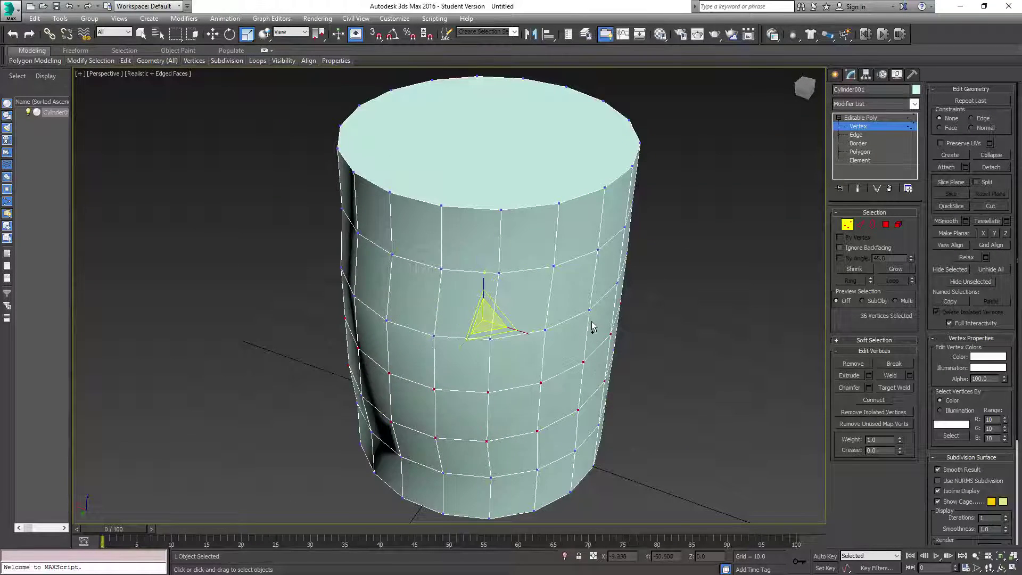
key("ctrl+z")
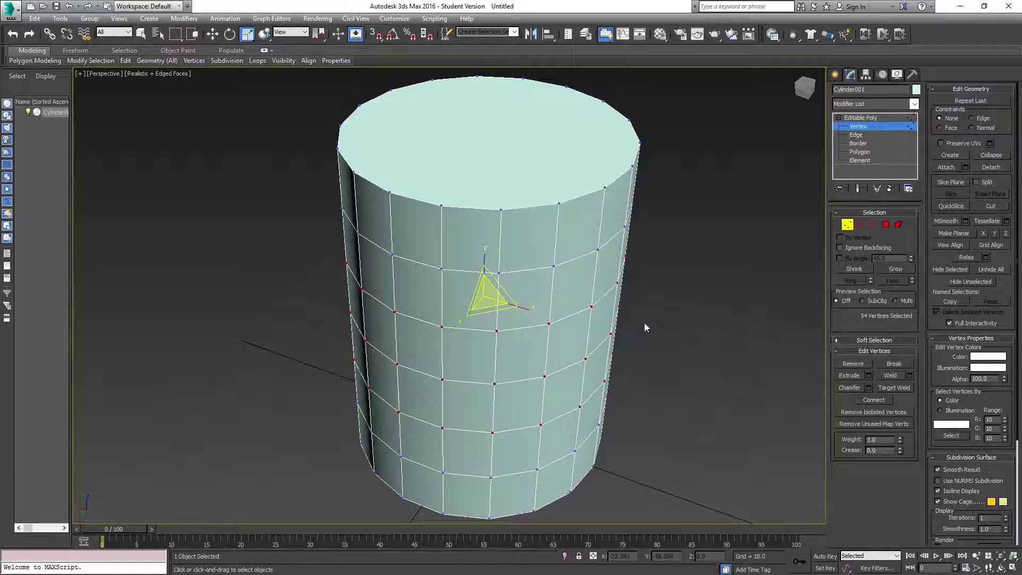
- Bulge the middle band outward again, then deselect the top and bottom vertex rows
middle_click_drag(644, 318, 558, 305, "alt")
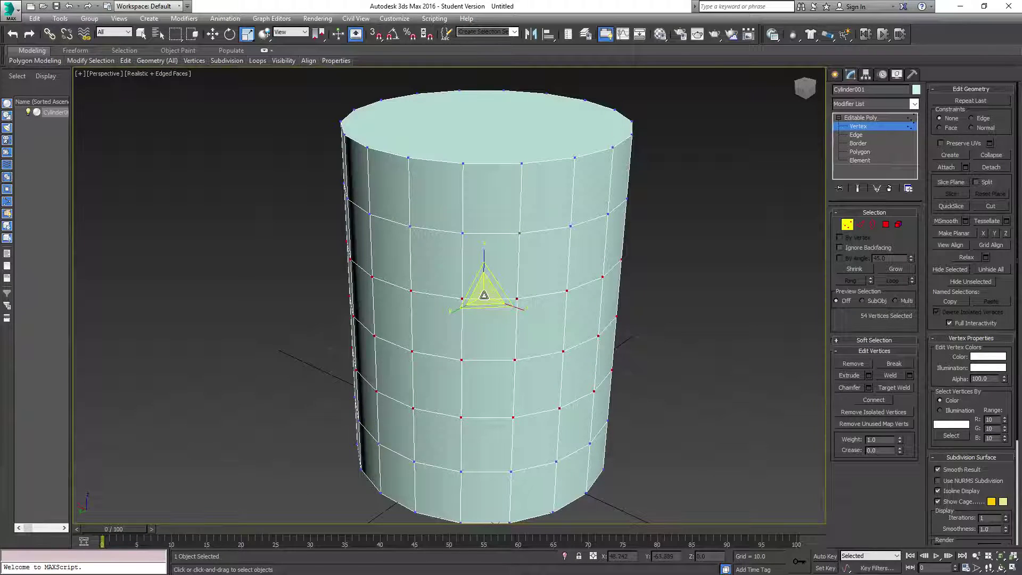
left_click_drag(484, 295, 483, 289)
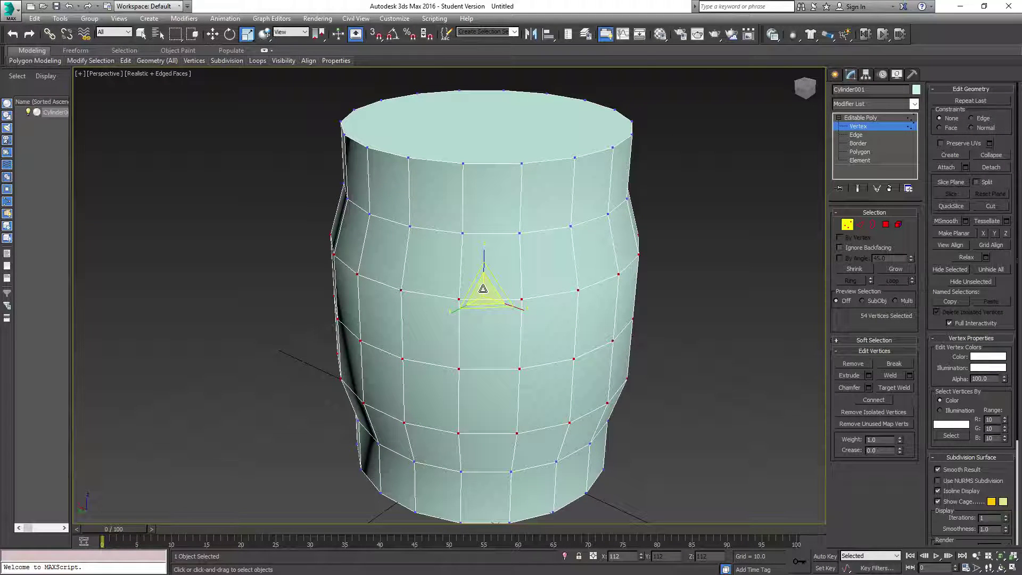
middle_click_drag(483, 289, 429, 316, "alt")
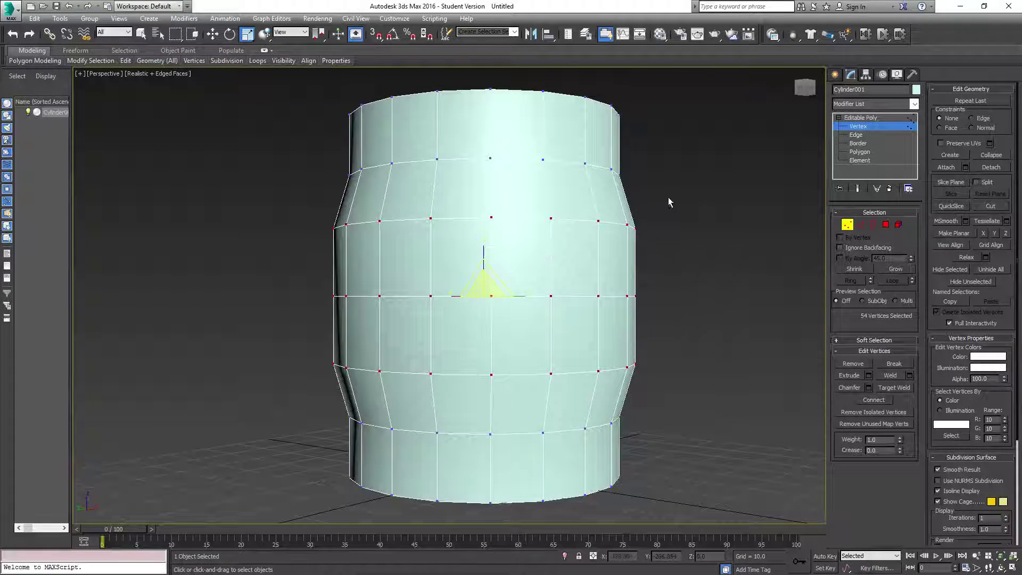
left_click_drag(256, 267, 256, 266, "alt")
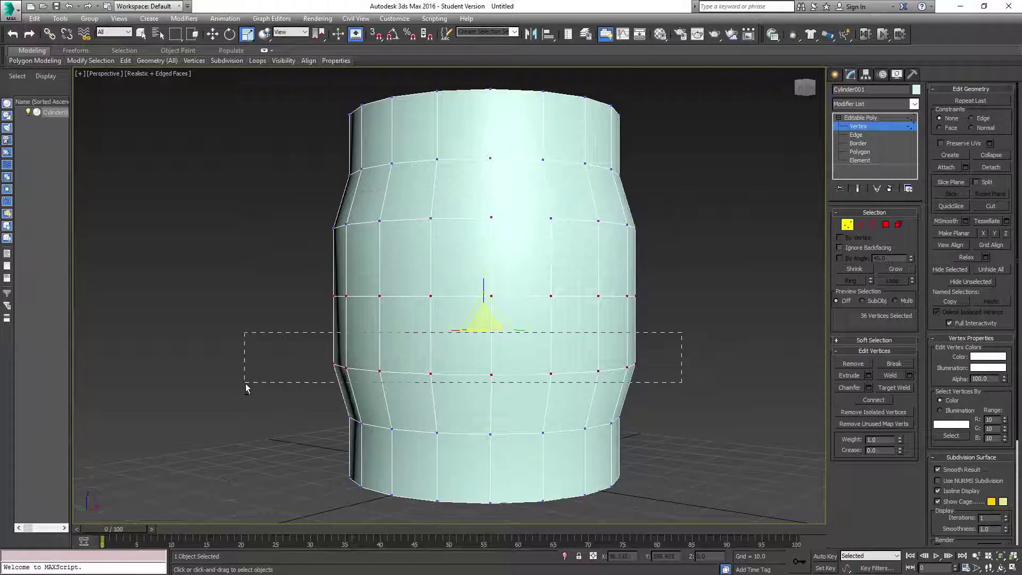
left_click_drag(245, 391, 245, 392, "alt")
middle_click_drag(330, 378, 539, 394, "alt")
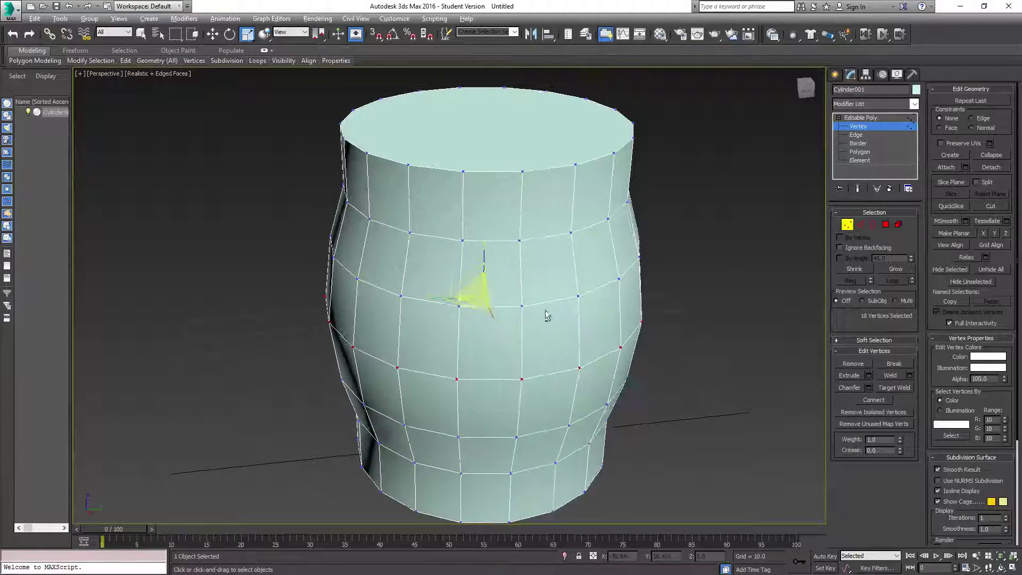
middle_click_drag(538, 305, 426, 297, "alt")
scroll(426, 297, "down", 5)
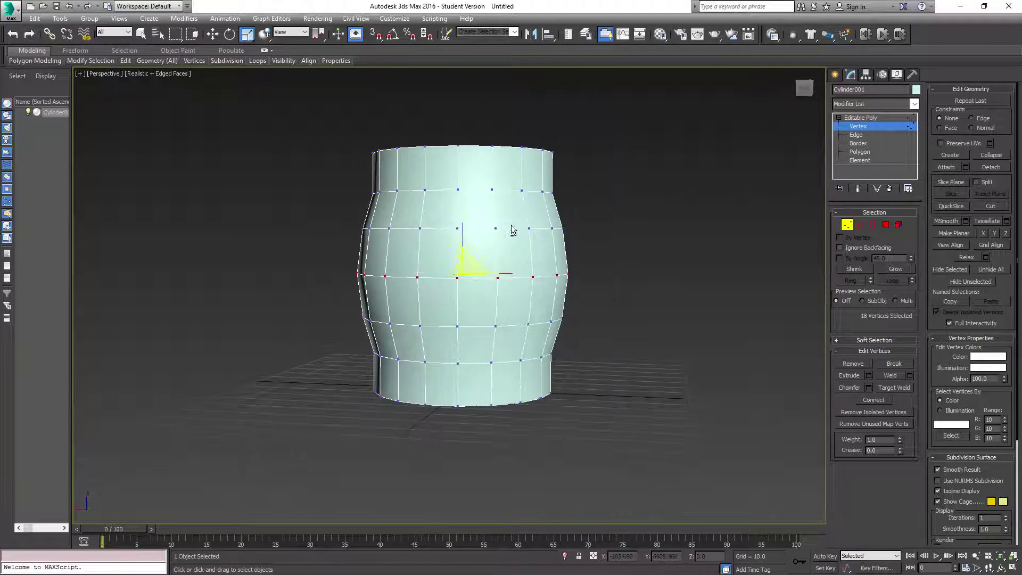
- Select the top and bottom vertex rings and scale them inward to about 91%
middle_click_drag(510, 226, 517, 169, "alt")
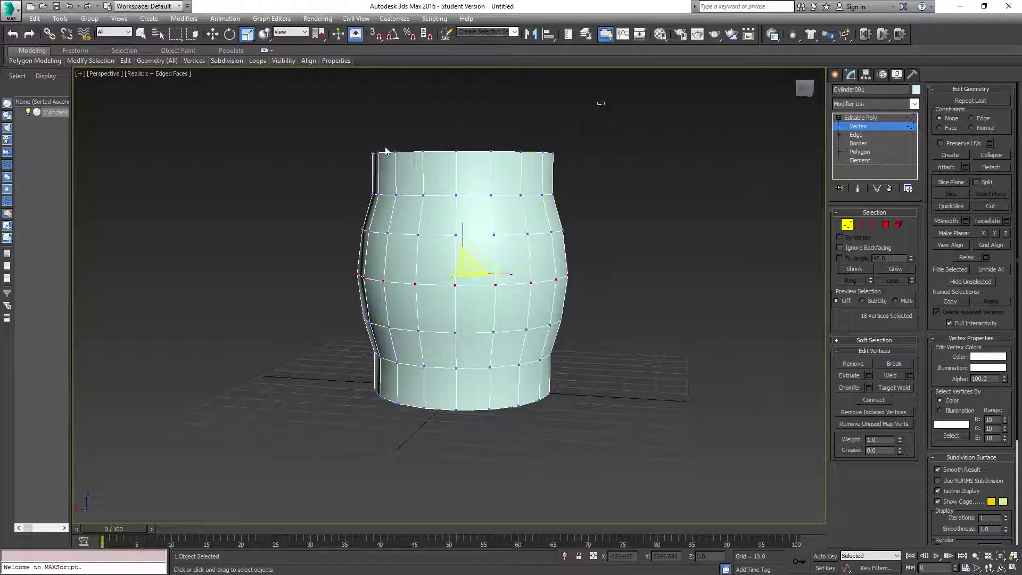
left_click_drag(367, 154, 367, 154)
scroll(564, 366, "up", 3)
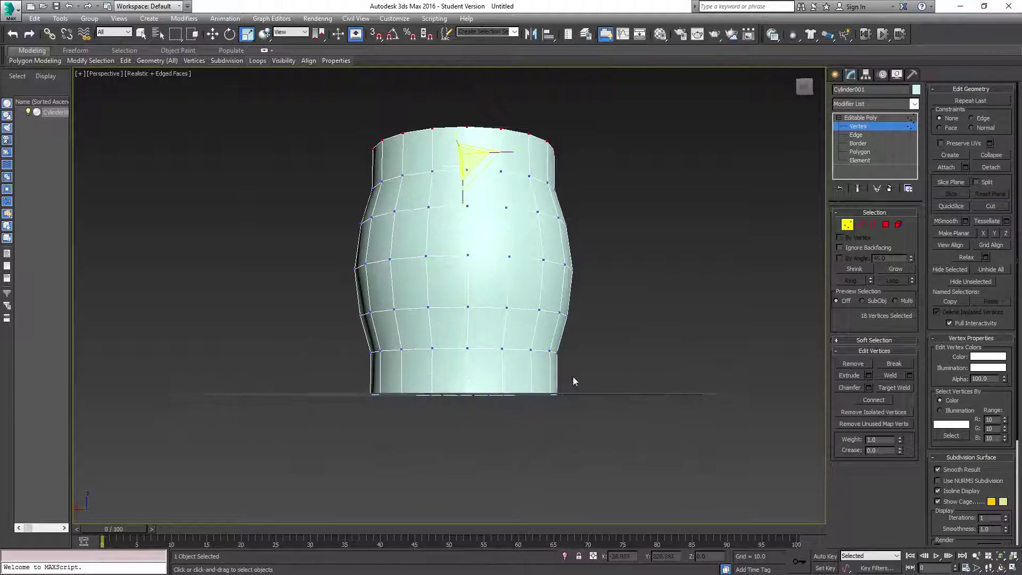
left_click_drag(576, 378, 283, 463, "ctrl")
middle_click_drag(368, 404, 370, 437, "alt")
middle_click_drag(515, 386, 639, 359, "alt")
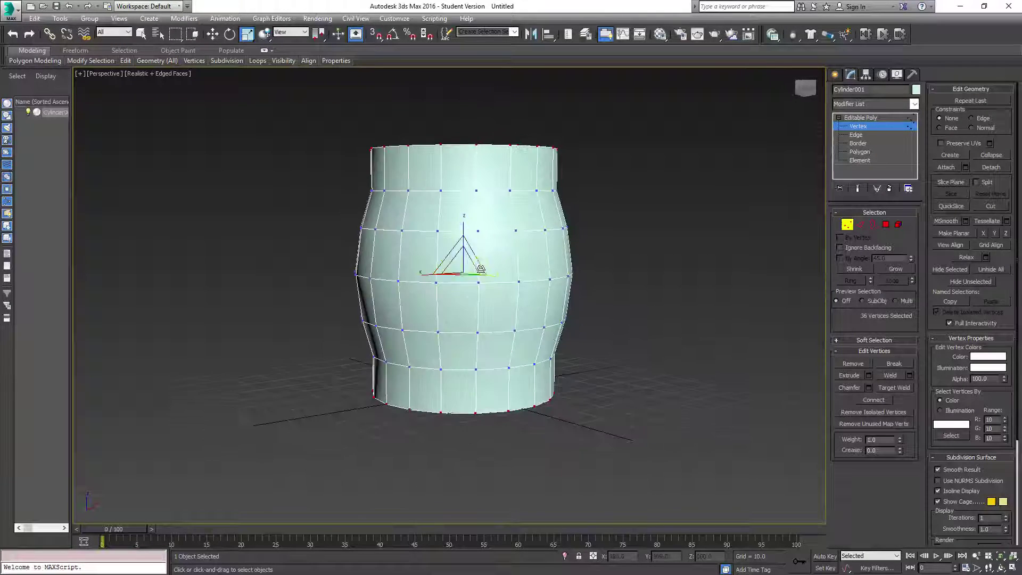
left_click_drag(465, 268, 466, 272)
mouse_move(466, 272)
middle_mouse_down("alt")
mouse_move(468, 288)
mouse_move(471, 267)
mouse_move(476, 280)
middle_mouse_up("alt")
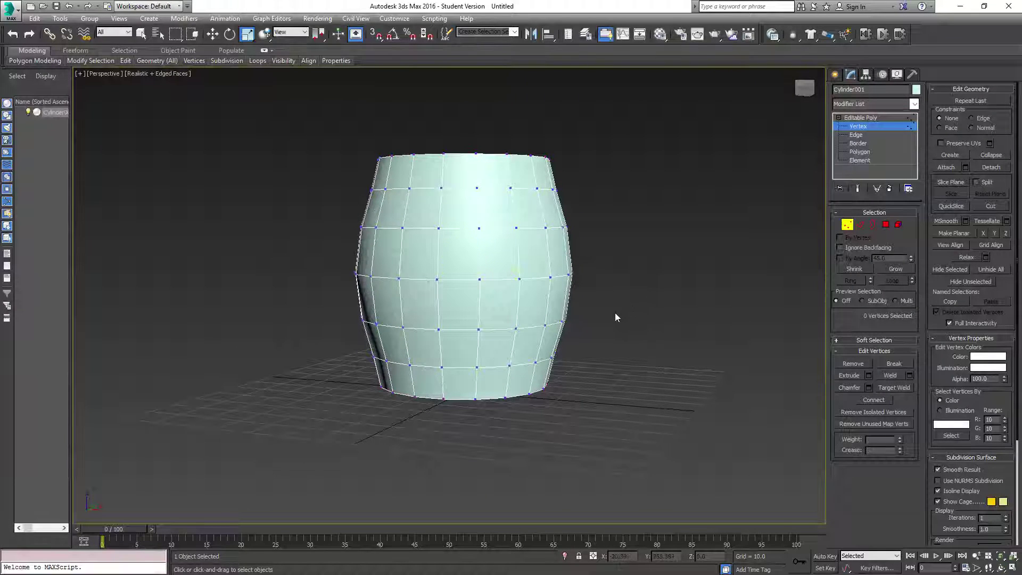
- At object level, scale the barrel to 114% along Z and nudge it slightly down
left_click(860, 118)
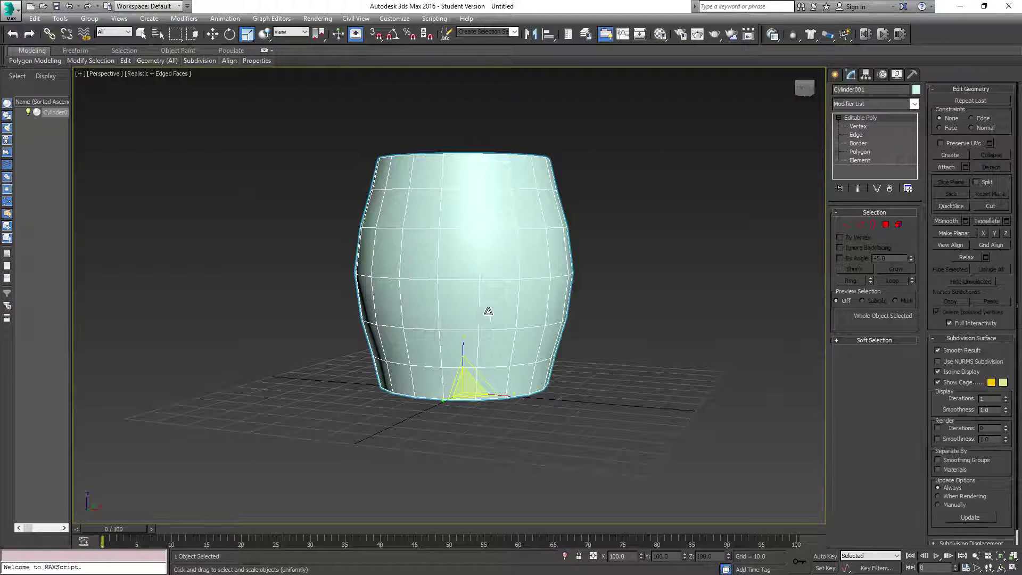
left_click(862, 120)
left_click(863, 119)
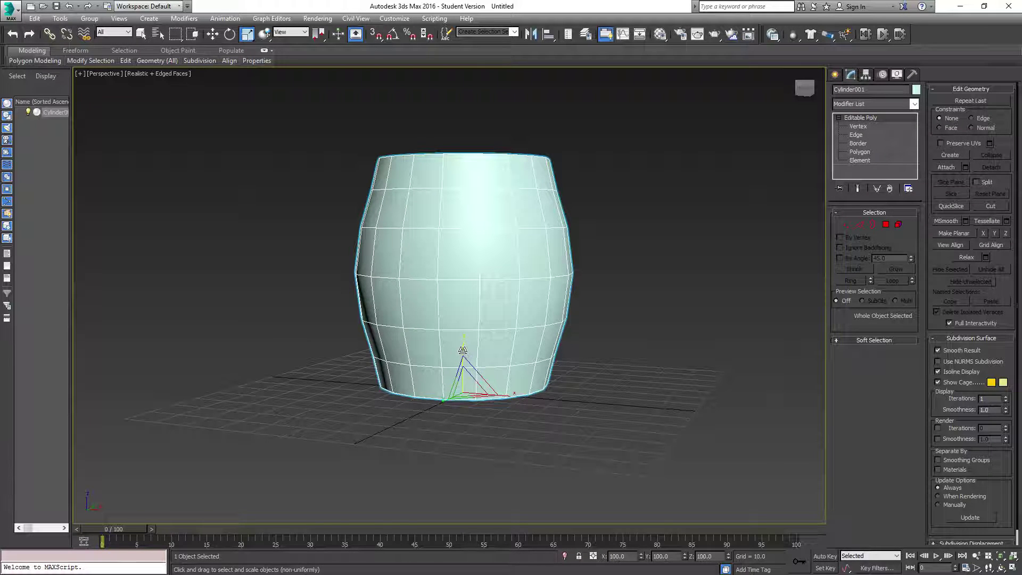
left_click_drag(463, 350, 460, 369)
key("w")
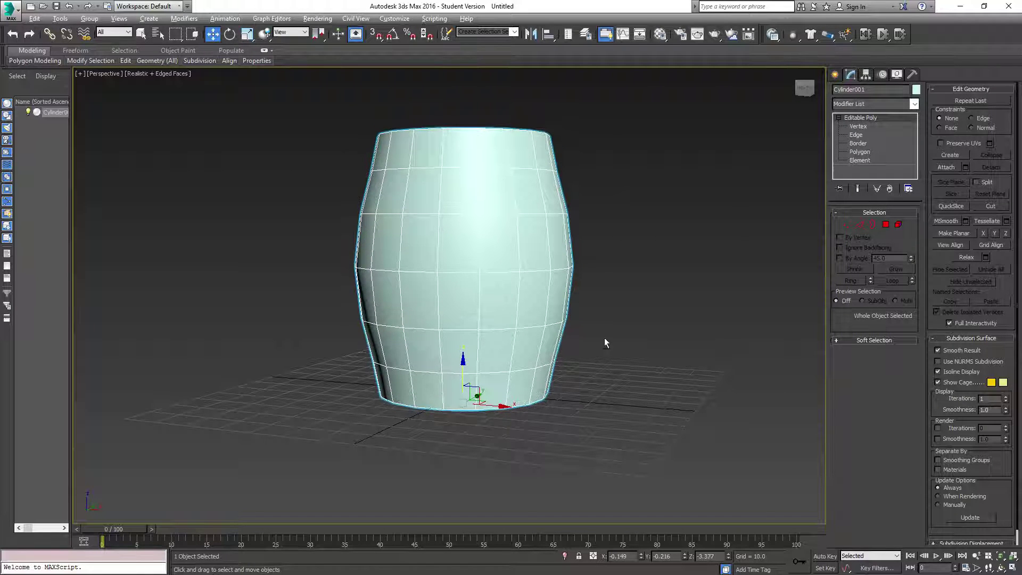
middle_click_drag(600, 343, 530, 322, "alt")
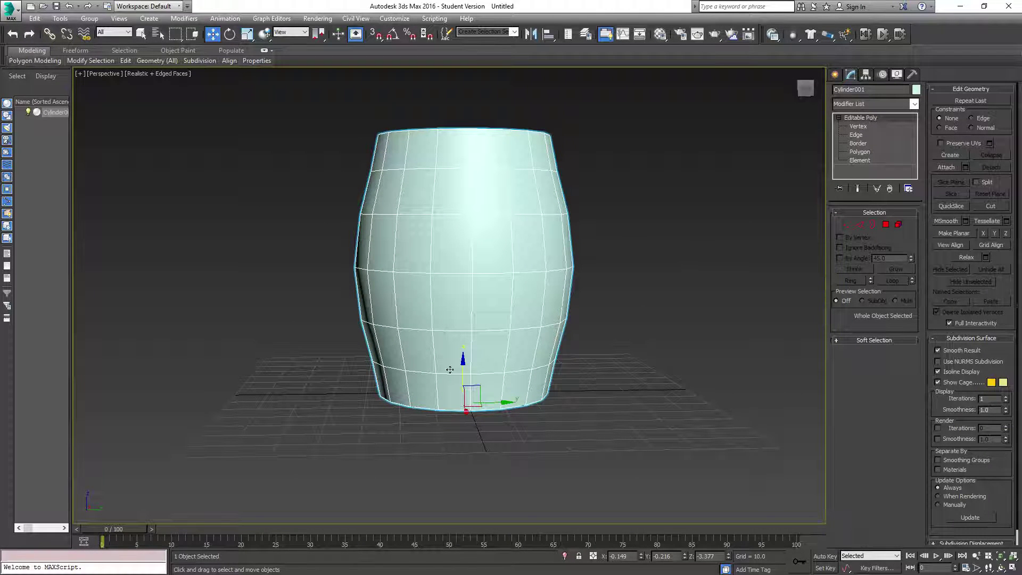
- At Edge level, pick an upper and a lower edge and grow them into loops
left_click(857, 134)
left_click(480, 167)
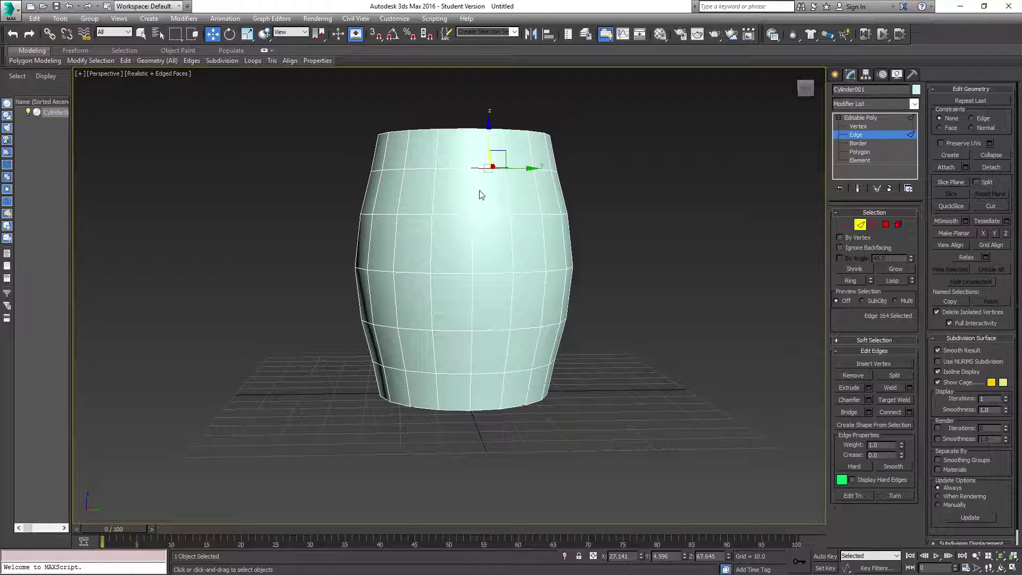
left_click(489, 375)
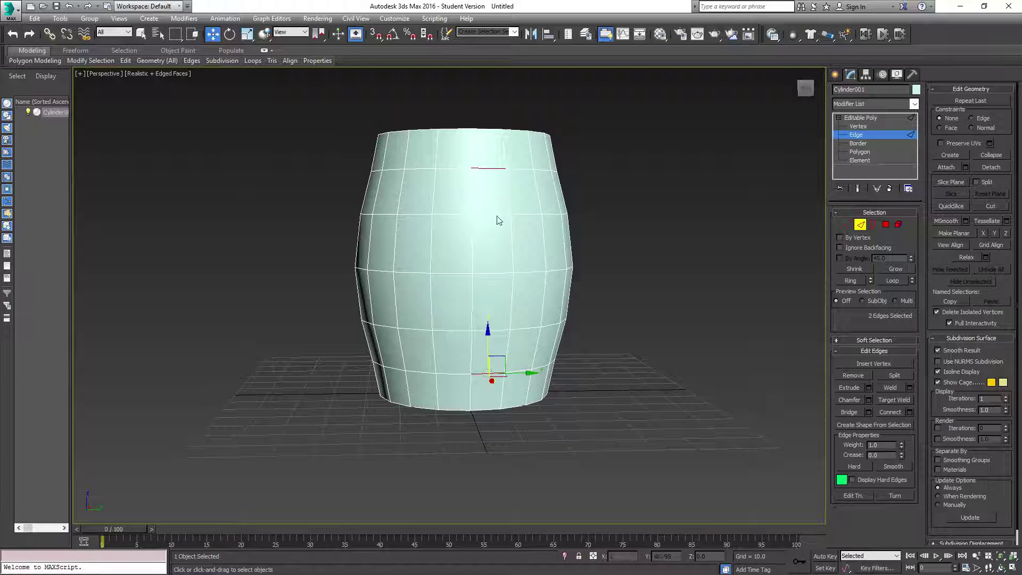
left_click(489, 168)
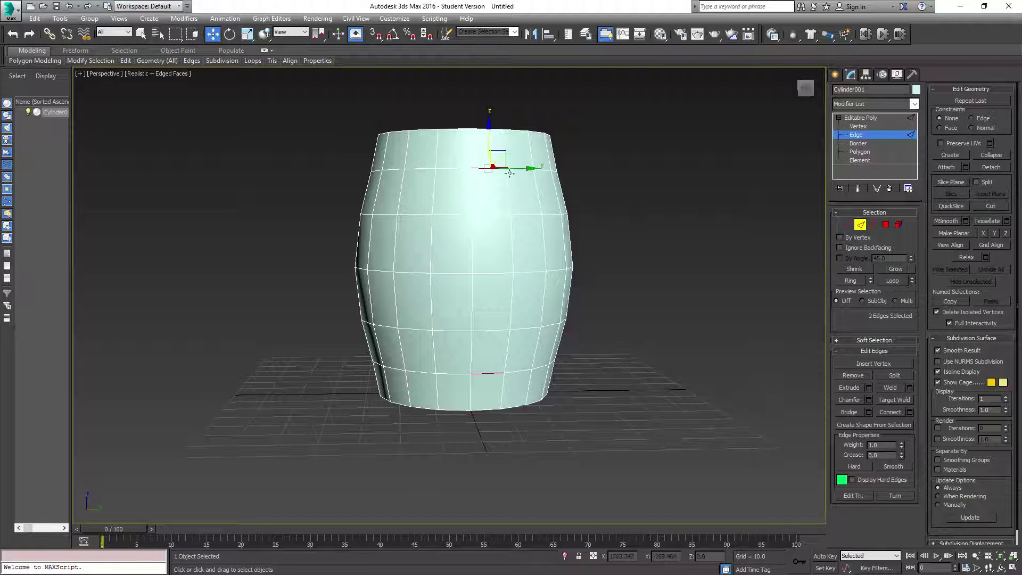
middle_click_drag(495, 164, 503, 184, "alt")
middle_click_drag(673, 194, 559, 192, "alt")
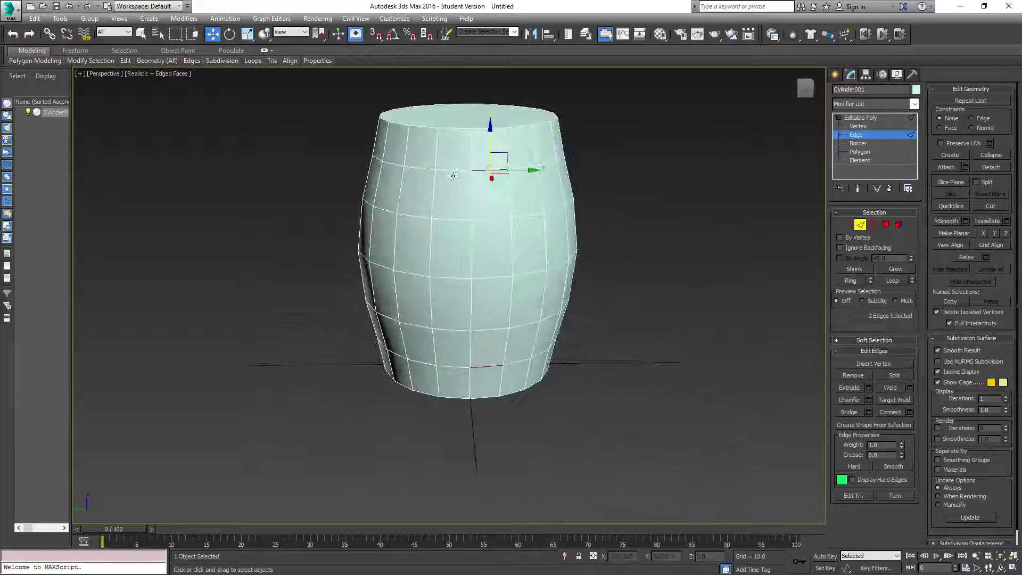
left_click(903, 281)
middle_click_drag(552, 260, 509, 276, "alt")
- Clear the selection and reselect the edge loops near the barrel's top and bottom
left_click(539, 209)
double_click(530, 201)
double_click(519, 367, "ctrl")
middle_click_drag(590, 355, 503, 307, "alt")
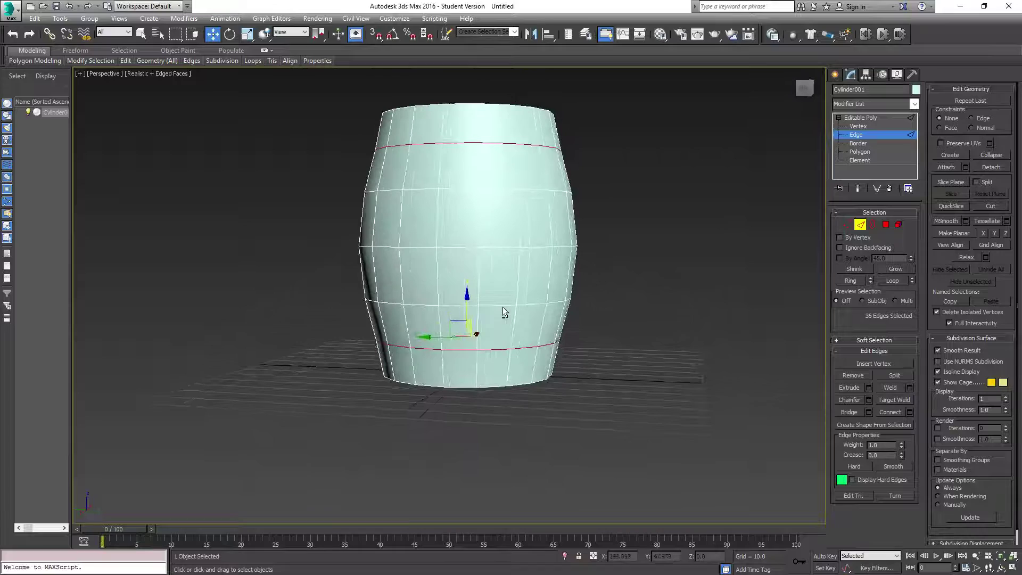
- Chamfer the upper and lower barrel edge loops by about 1.939 to double them into hoop-band lines
left_click(869, 400)
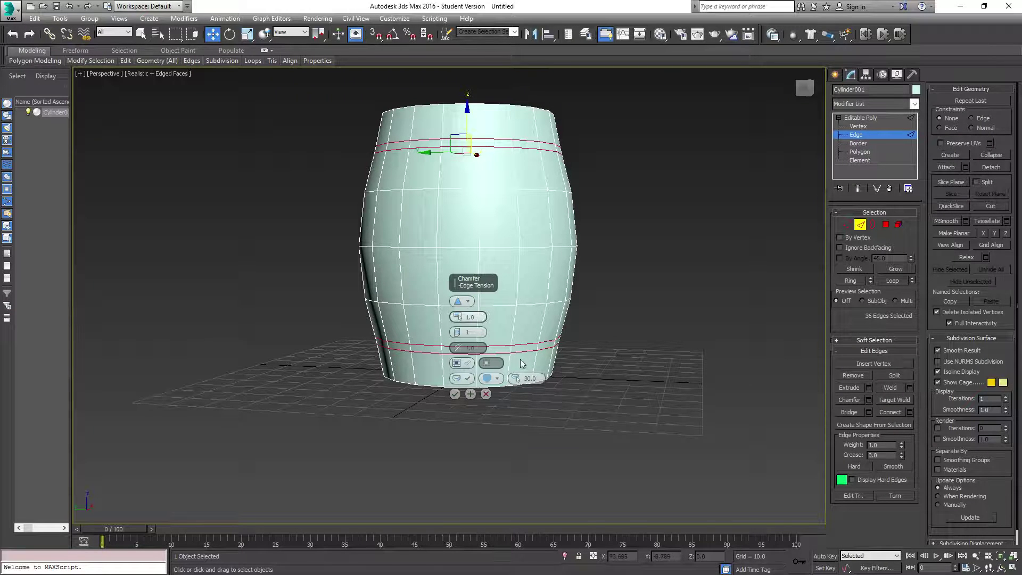
scroll(532, 298, "up", 3)
middle_click_drag(533, 298, 519, 391)
left_click(485, 394)
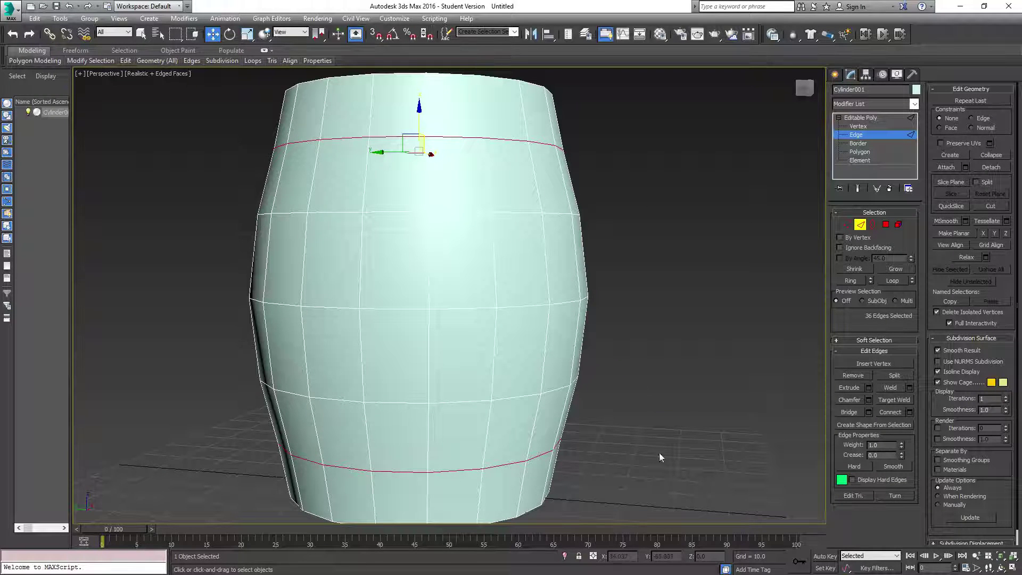
left_click(869, 400)
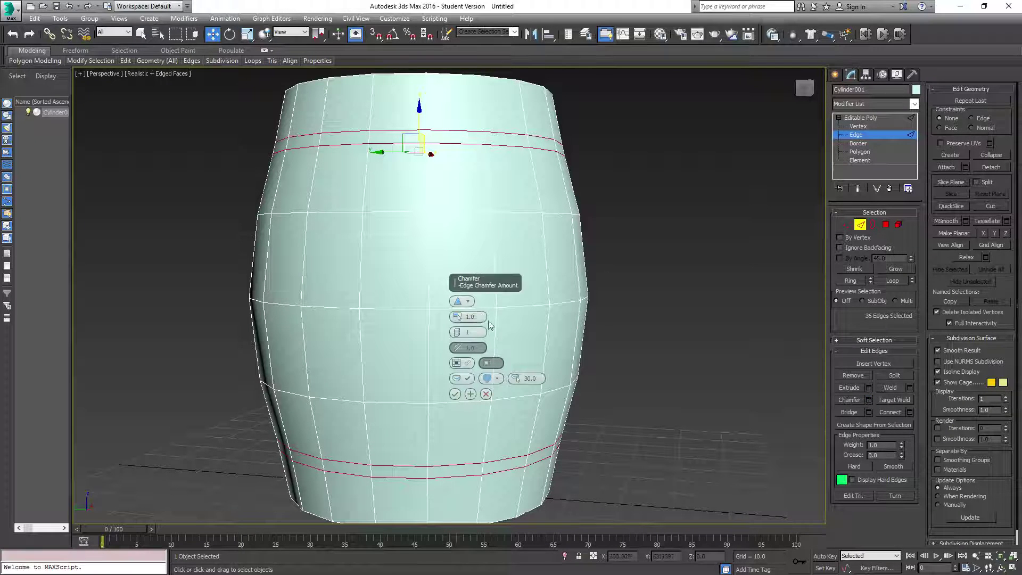
mouse_move(457, 319)
left_mouse_down()
mouse_move(457, 302)
mouse_move(455, 315)
left_mouse_up()
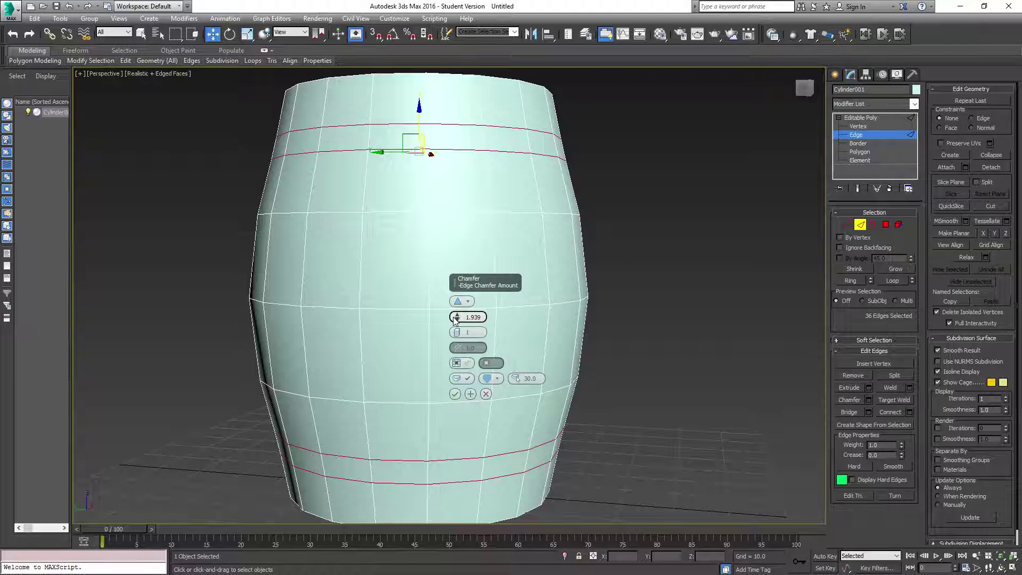
left_click(455, 394)
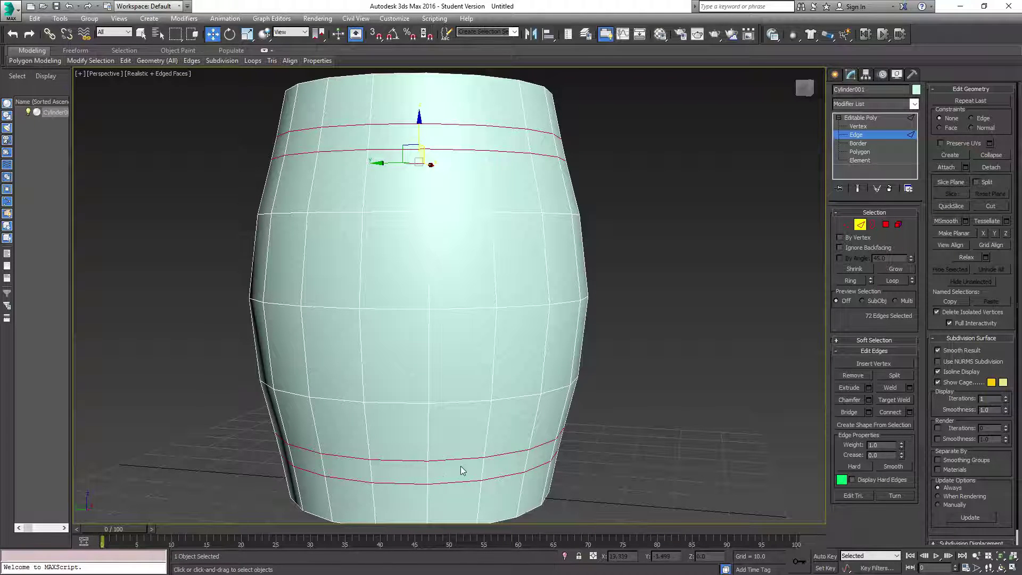
- In Polygon mode, select the 18-polygon hoop-band rings near the barrel's top and bottom
left_click(864, 153)
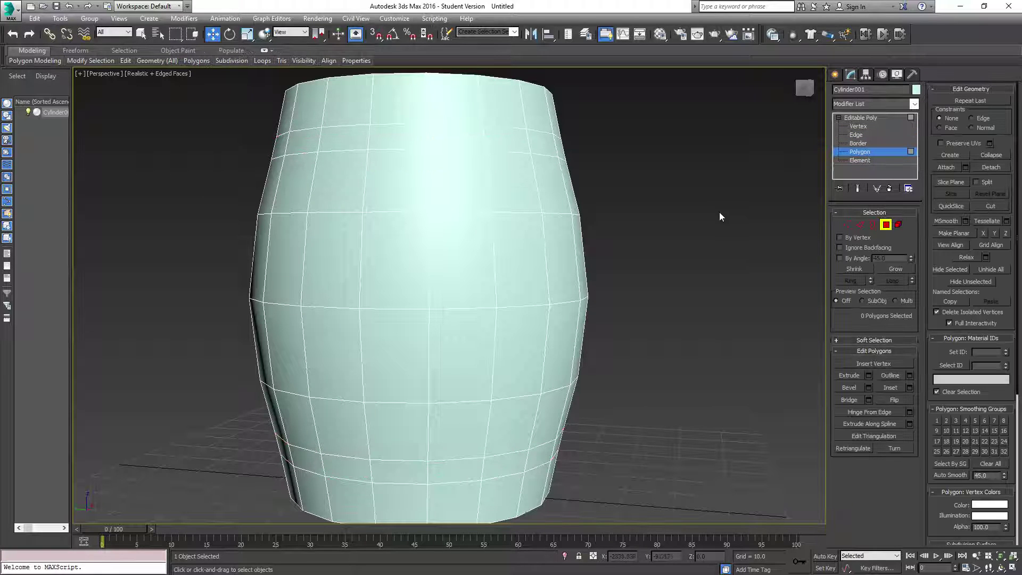
left_click(498, 145)
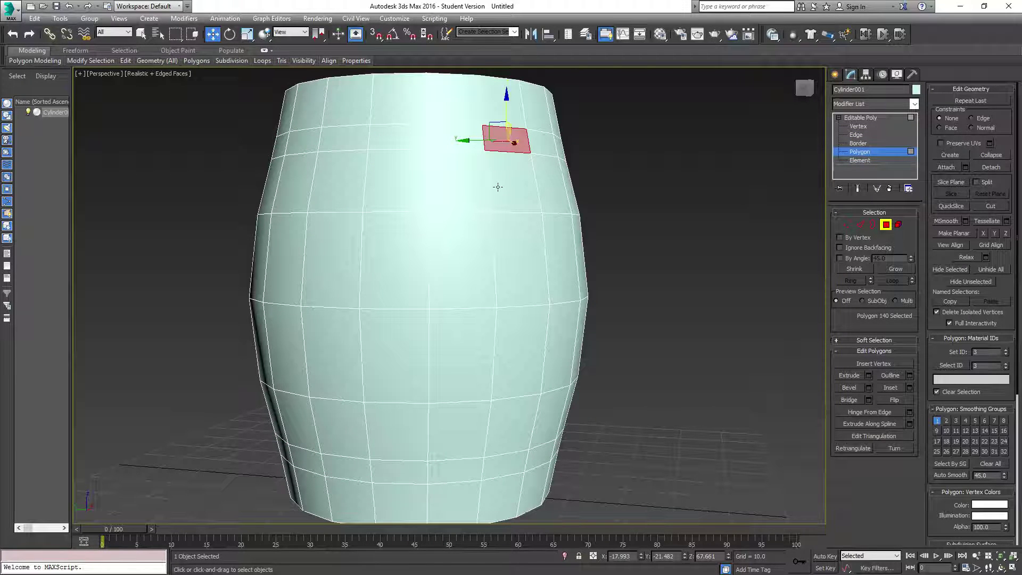
left_click(453, 145, "shift")
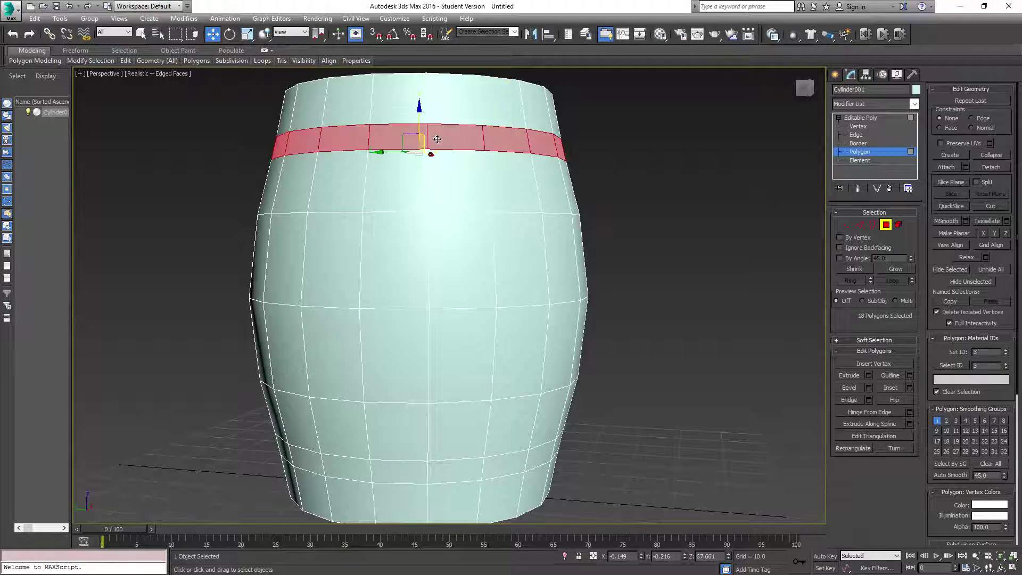
middle_click_drag(690, 229, 637, 237, "alt")
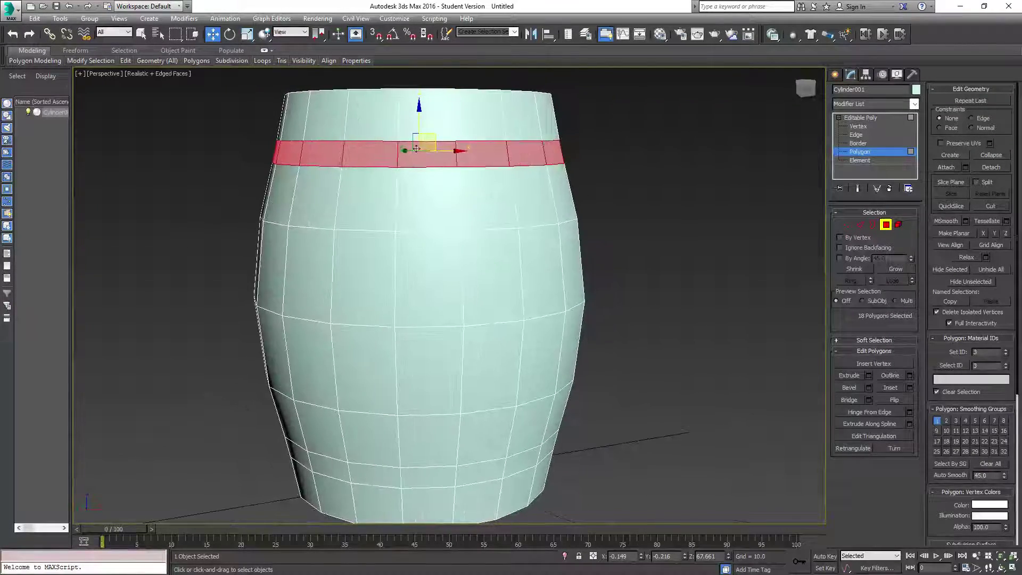
left_click(437, 481, "ctrl")
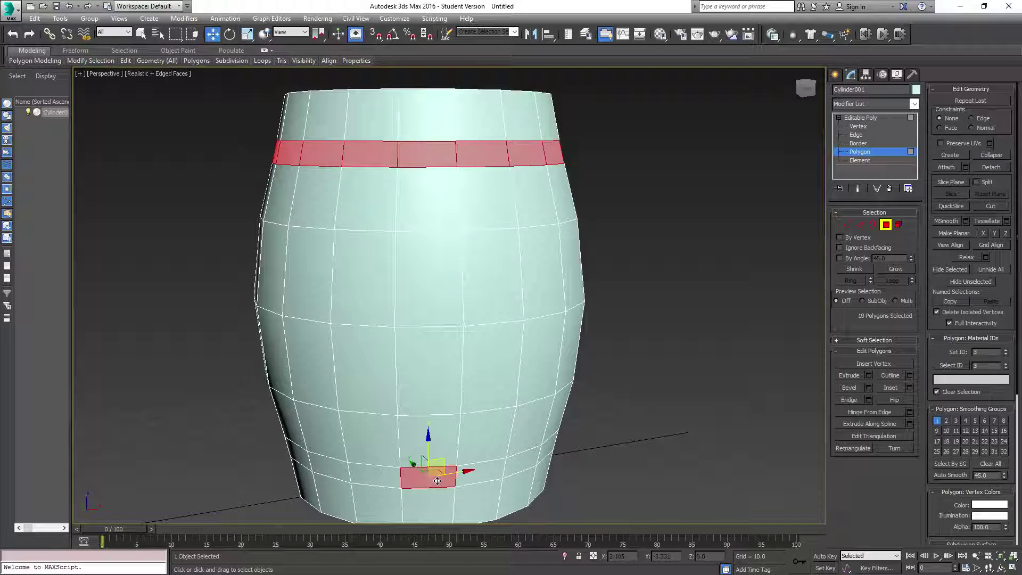
left_click(488, 473, "shift")
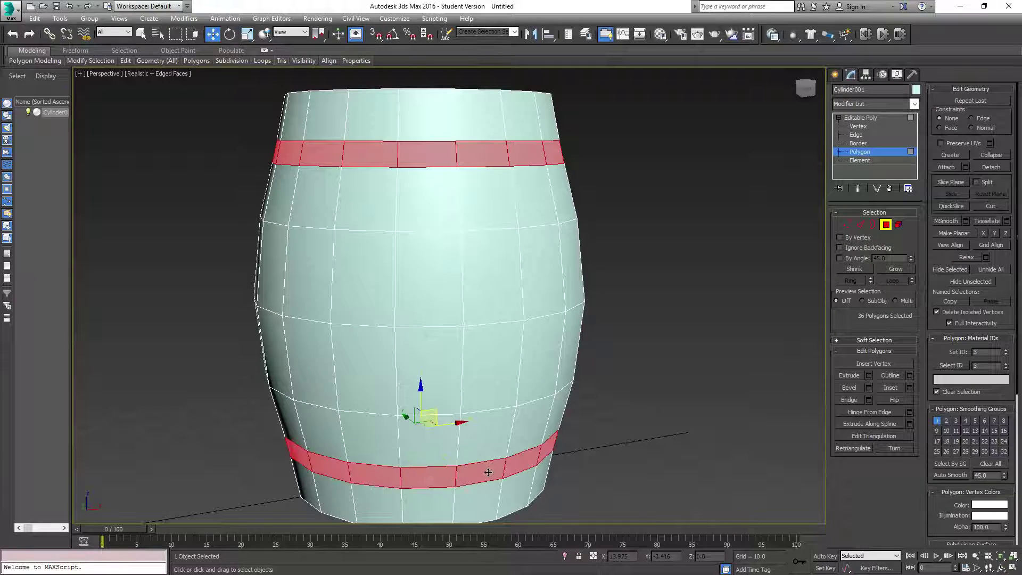
middle_click_drag(689, 444, 362, 436, "alt")
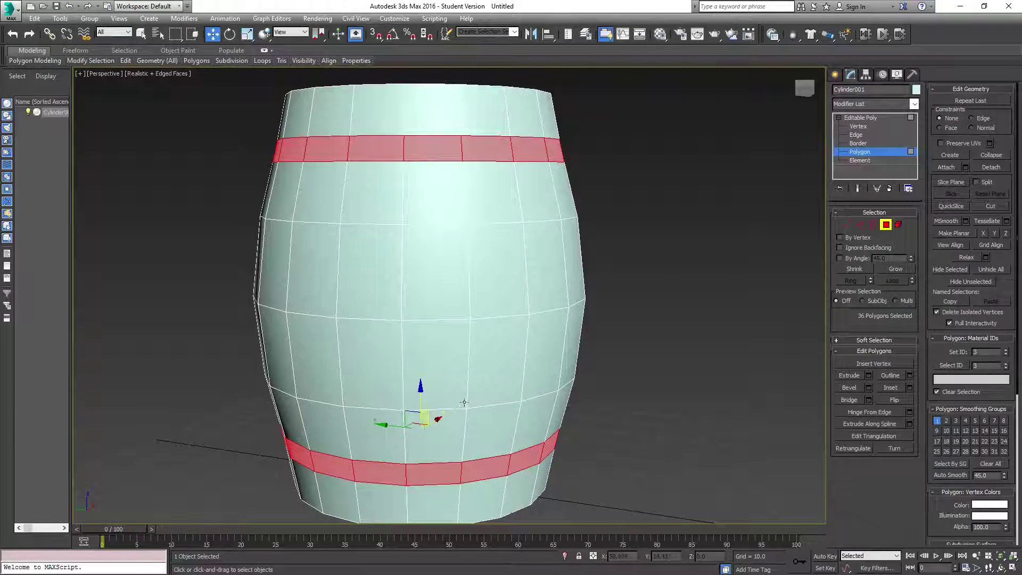
middle_click_drag(455, 392, 488, 395, "alt")
middle_click_drag(341, 231, 637, 240, "alt")
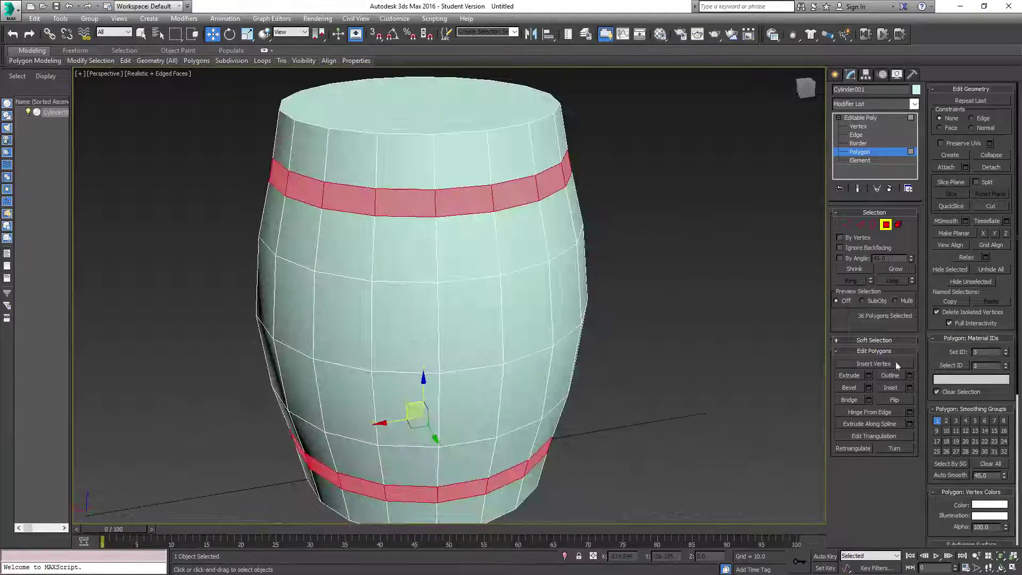
- Extrude the band polygons along Local Normal with a height of about 1.2
left_click(868, 375)
middle_click_drag(517, 334, 477, 295, "alt")
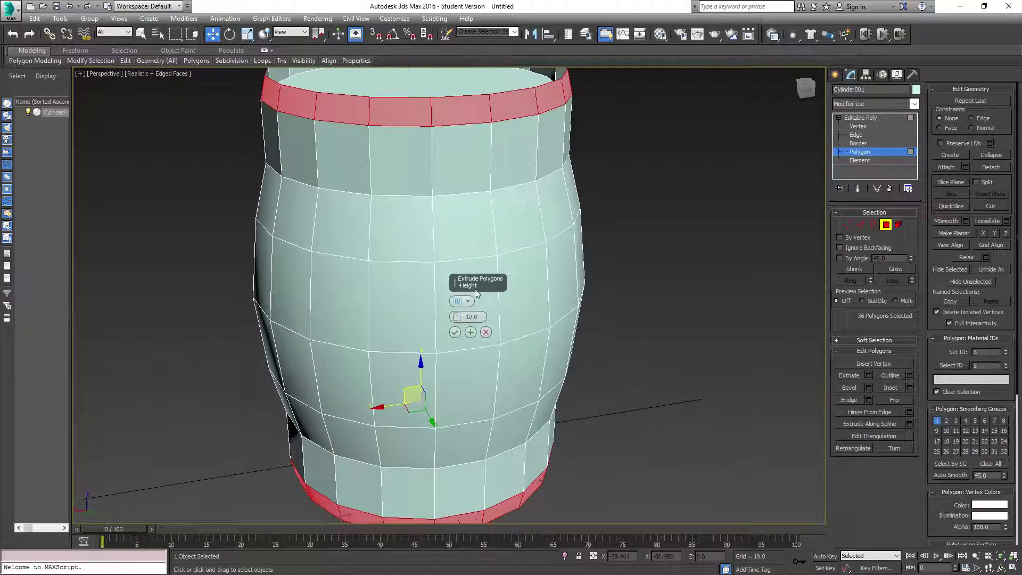
middle_click_drag(540, 293, 458, 305, "alt")
scroll(520, 249, "down", 3)
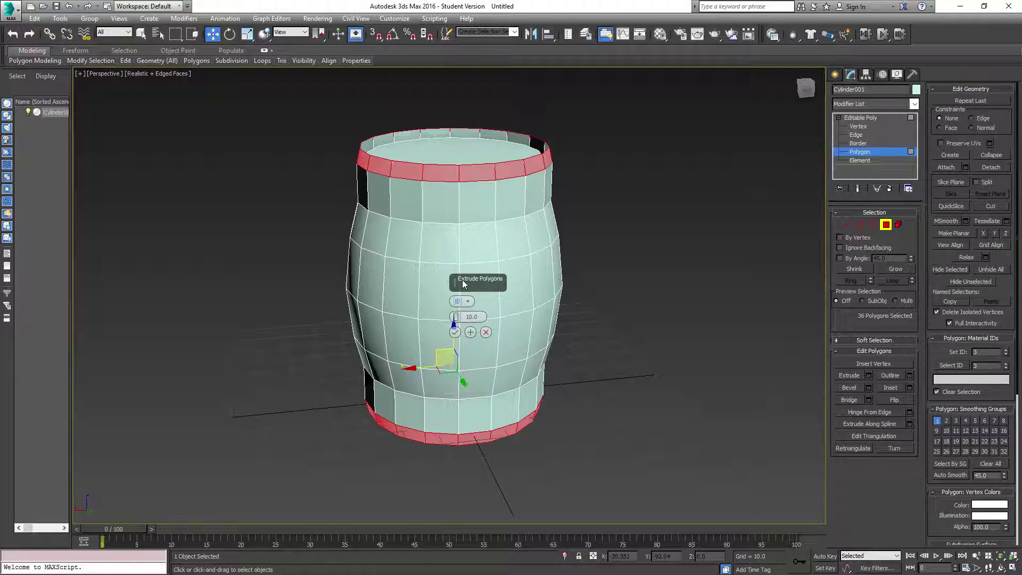
left_click(457, 302)
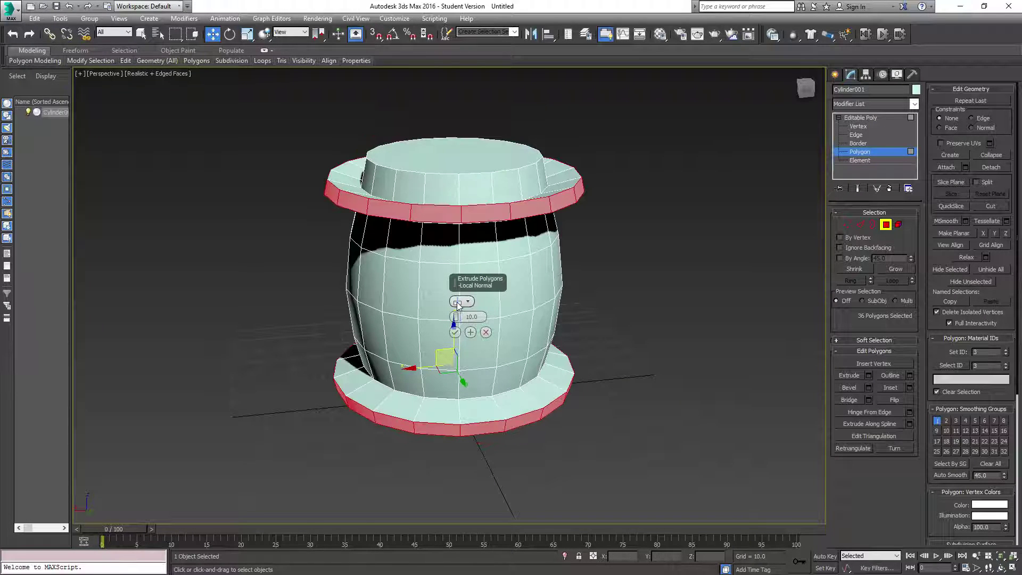
left_click(457, 302)
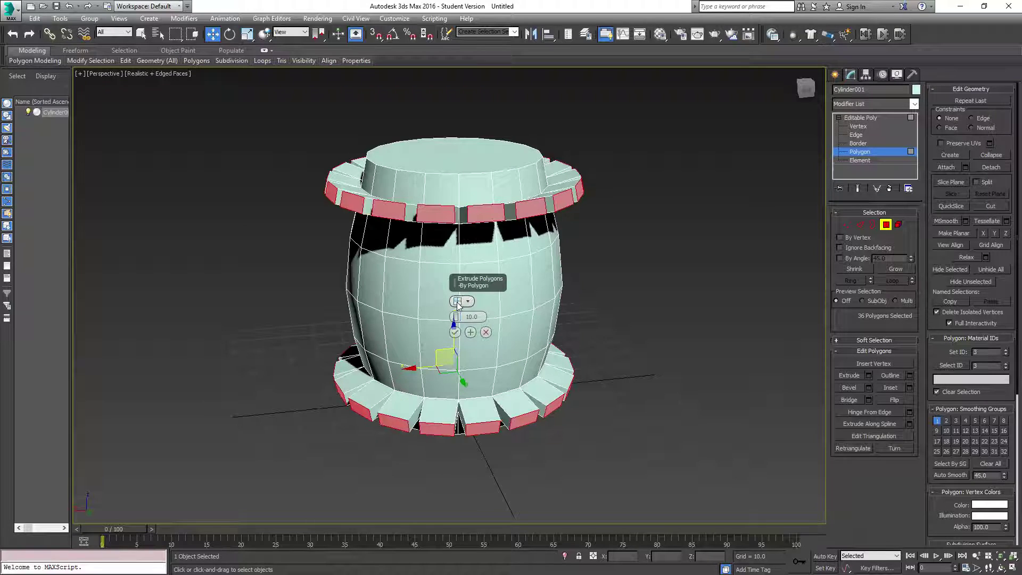
middle_click_drag(506, 266, 513, 301, "alt")
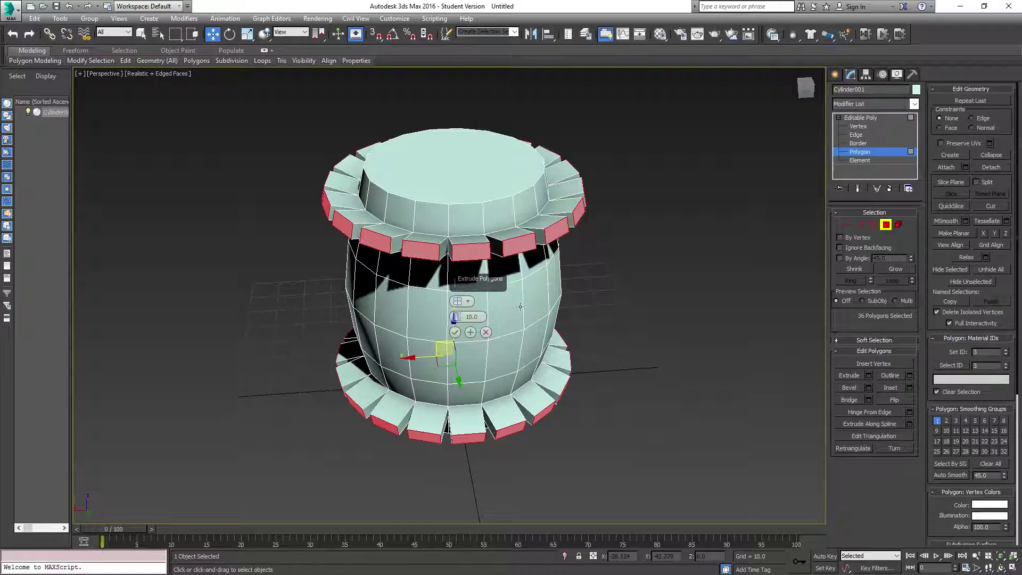
left_click_drag(459, 318, 459, 323)
left_click(461, 302)
left_click(461, 302)
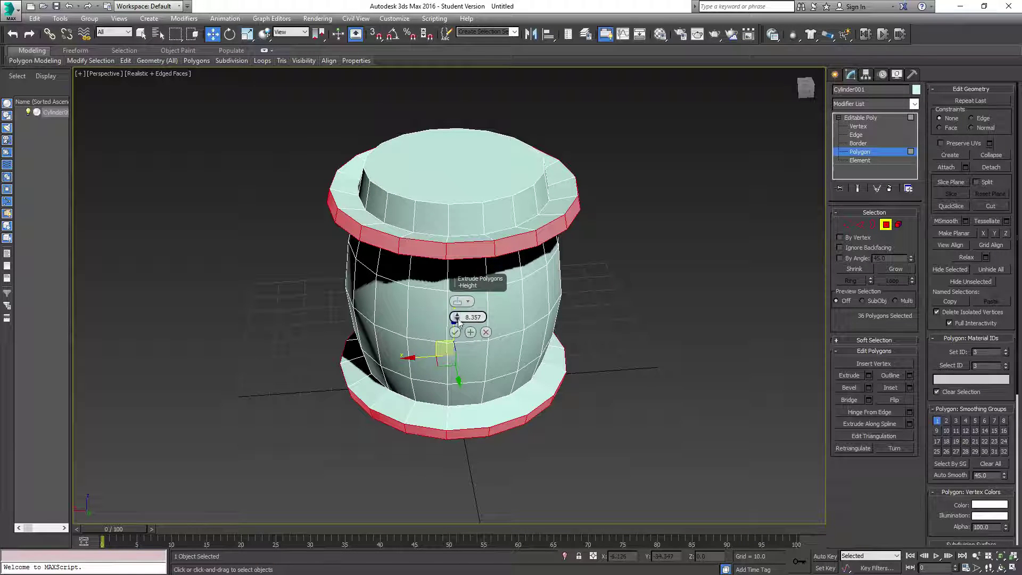
left_click_drag(457, 318, 465, 367)
mouse_move(538, 373)
middle_mouse_down("alt")
mouse_move(570, 379)
mouse_move(608, 355)
mouse_move(641, 364)
mouse_move(527, 368)
middle_mouse_up("alt")
scroll(559, 375, "up", 4)
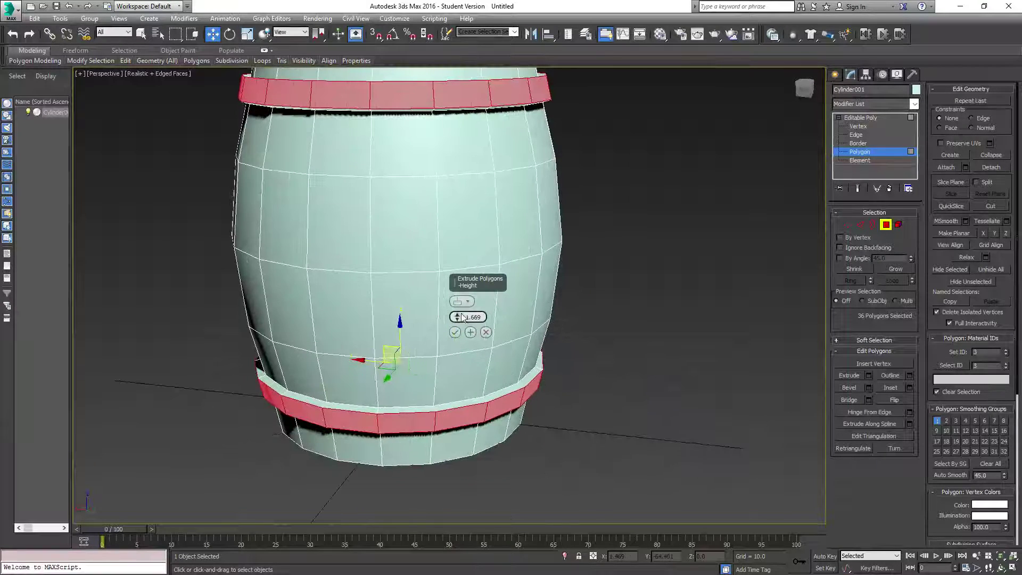
left_click_drag(457, 323, 456, 320)
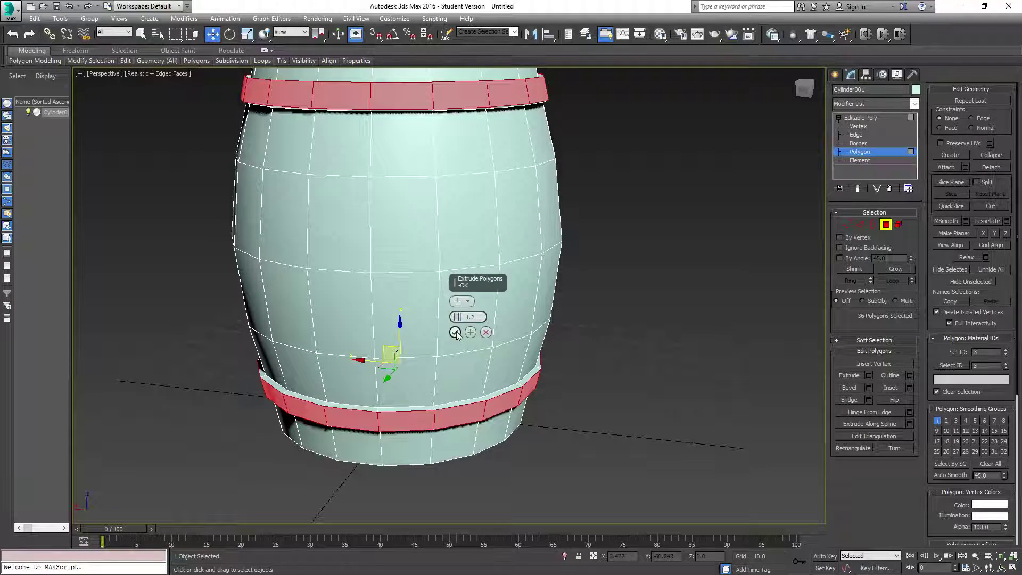
left_click(455, 332)
- Deselect the band polygons with Ctrl+D and orbit back around the barrel
middle_click_drag(493, 304, 506, 293, "alt")
scroll(506, 292, "down", 5)
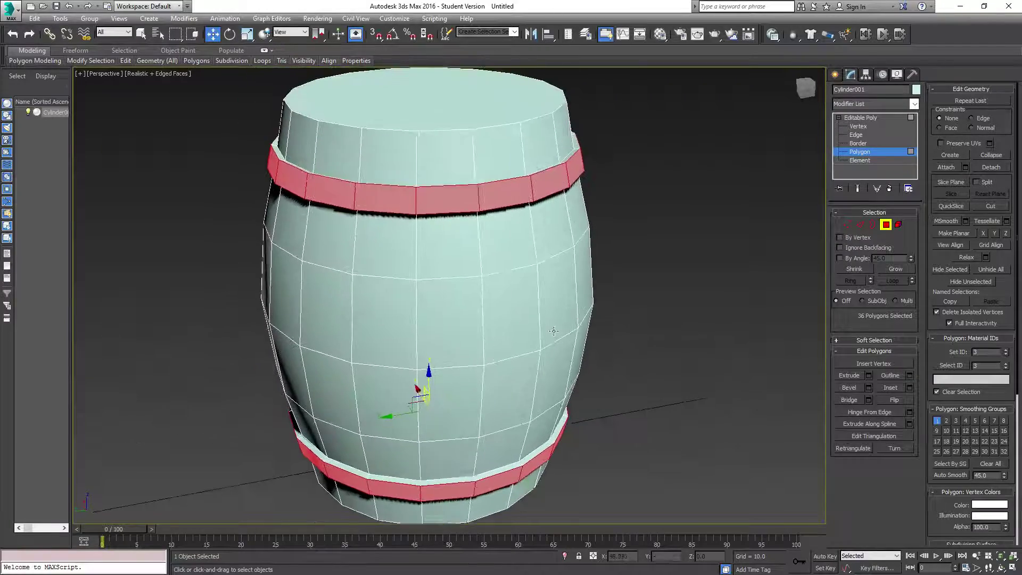
key("ctrl+d")
scroll(557, 275, "up", 3)
middle_click_drag(632, 289, 495, 287, "alt")
scroll(494, 287, "down", 4)
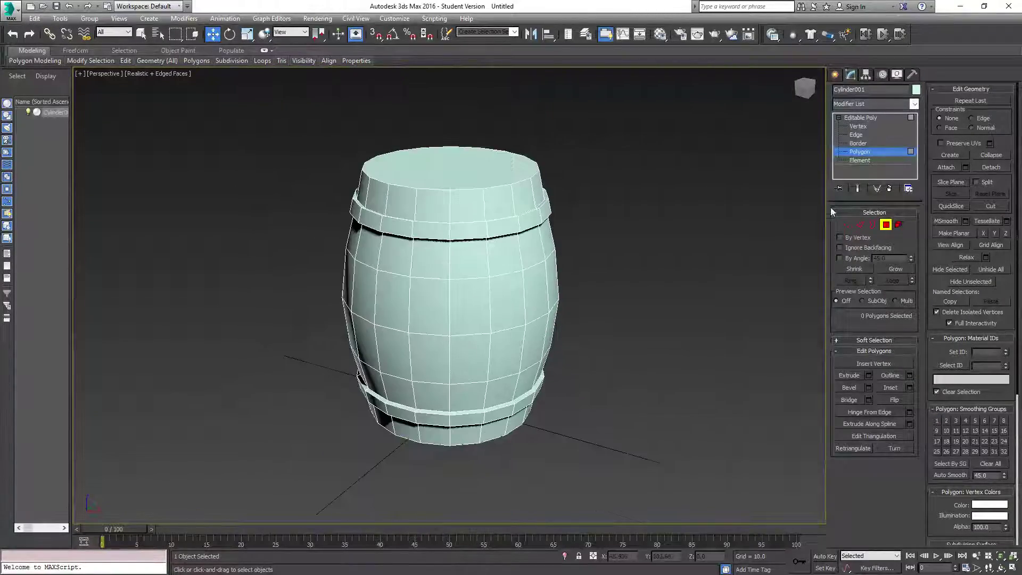
- Select the barrel's top cap polygon and delete it
left_click(467, 172)
middle_click_drag(557, 255, 605, 274, "alt")
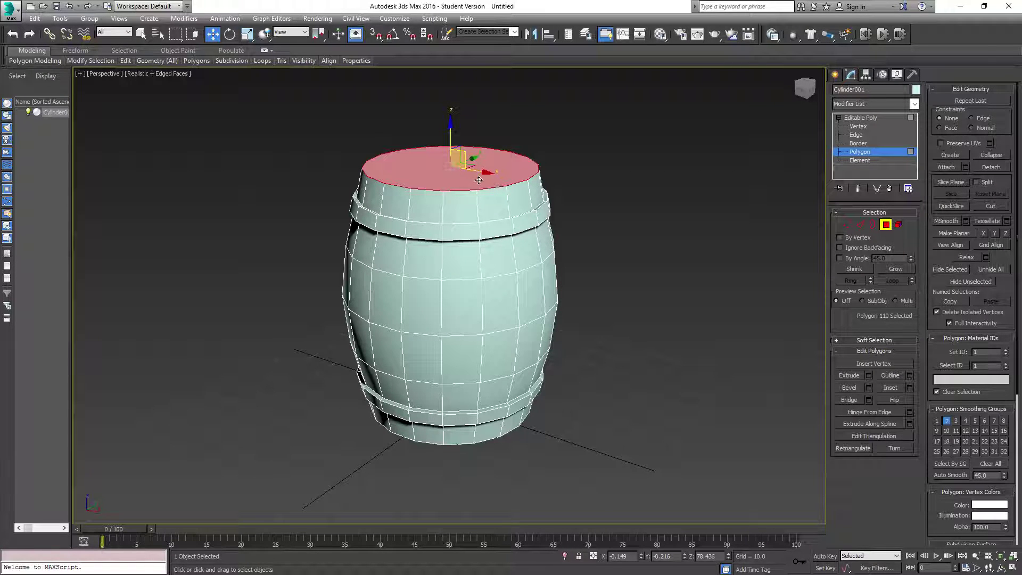
key("Delete")
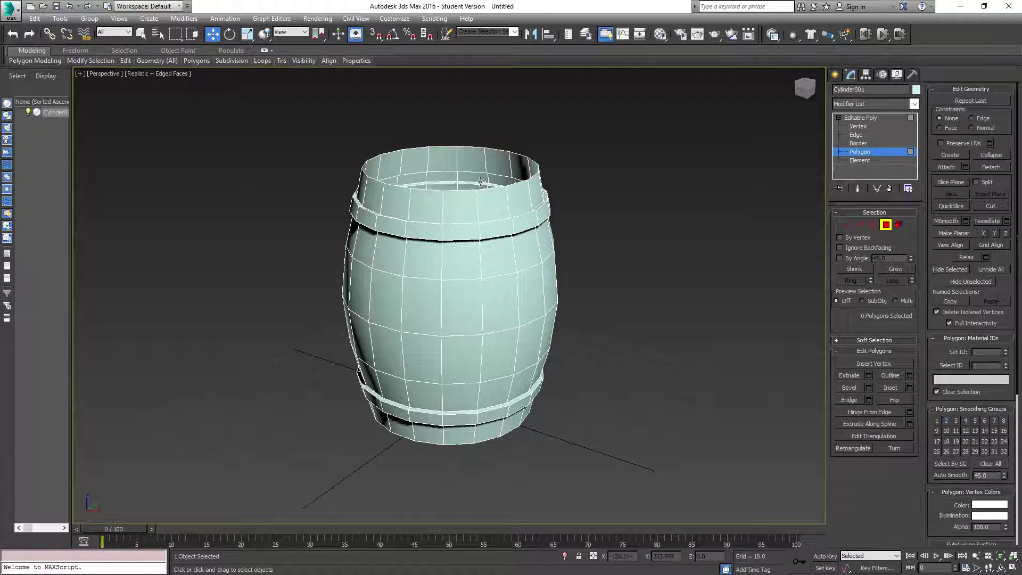
- Select the open top border loop of the barrel at Border level
left_click(857, 143)
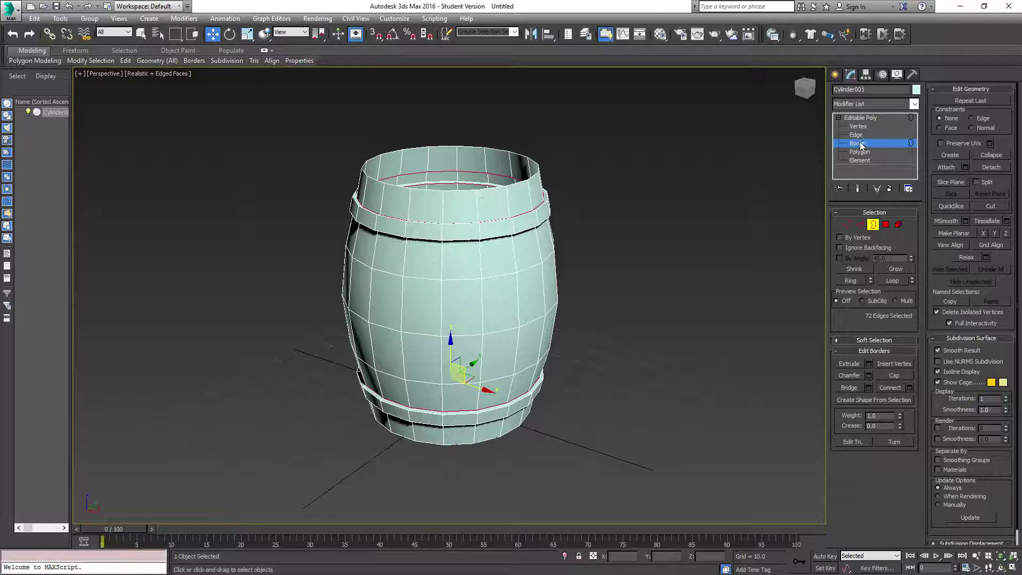
middle_click_drag(576, 123, 595, 202)
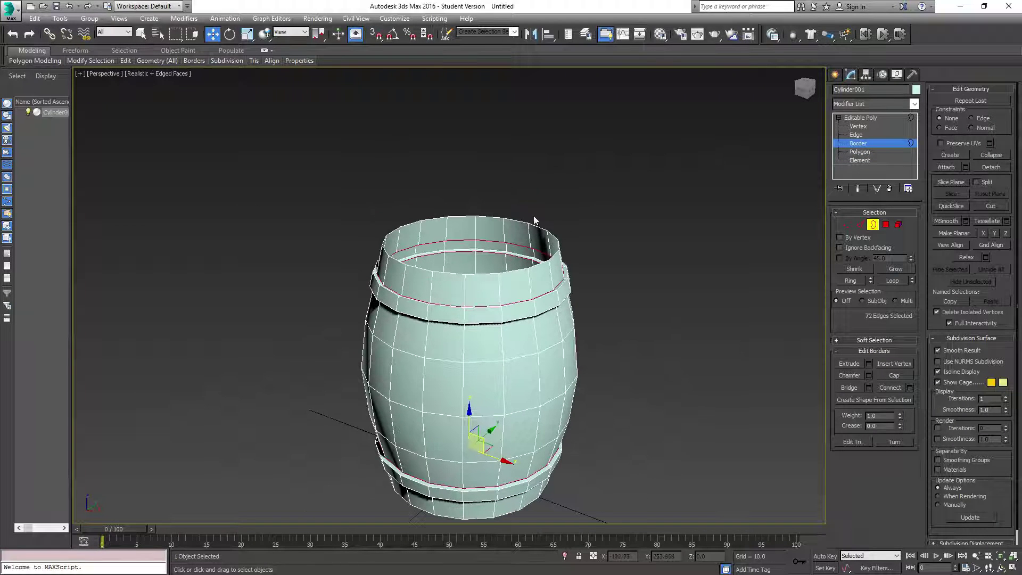
left_click(495, 216)
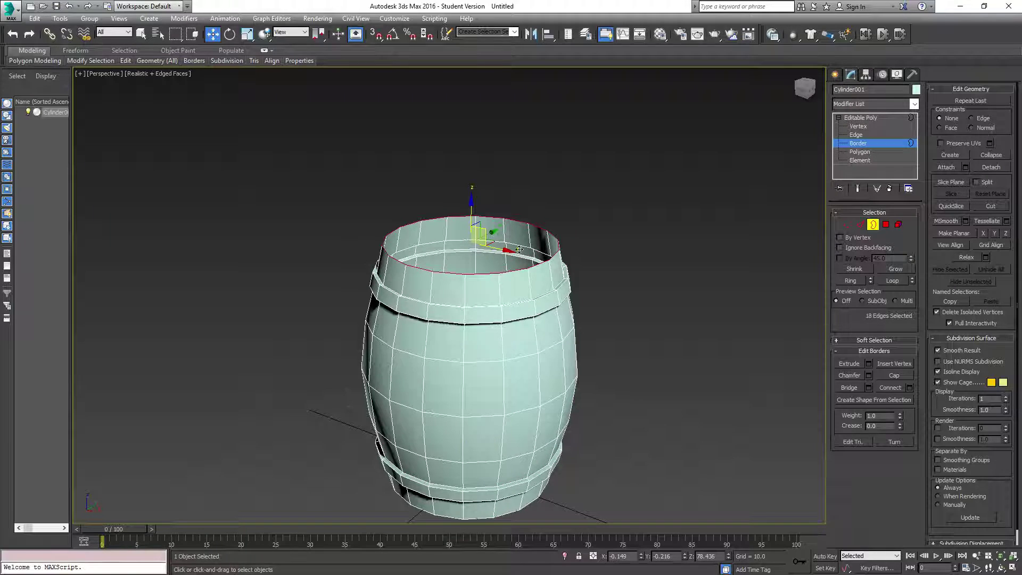
left_click(856, 136)
left_click(536, 265)
double_click(536, 265)
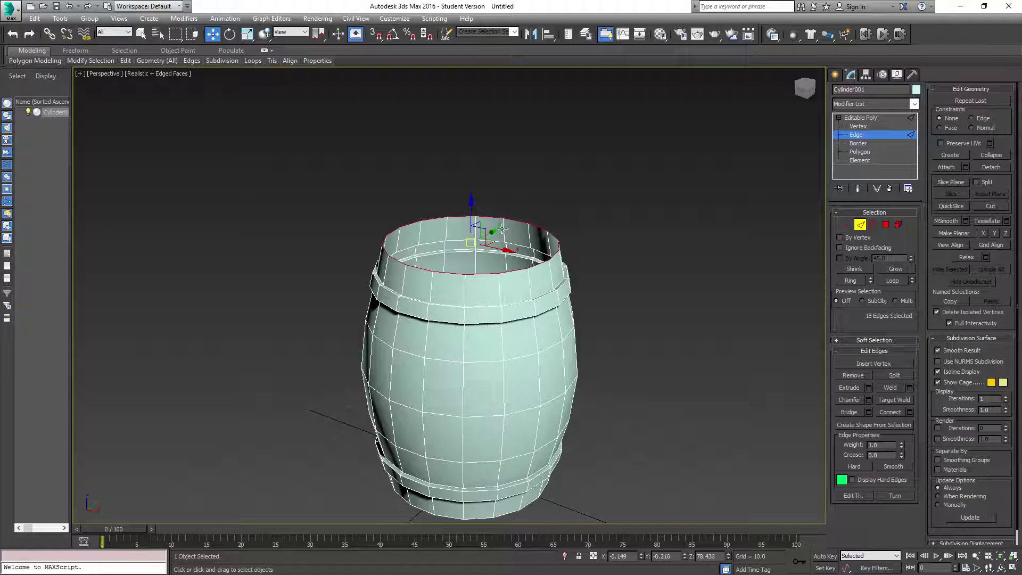
left_click(874, 144)
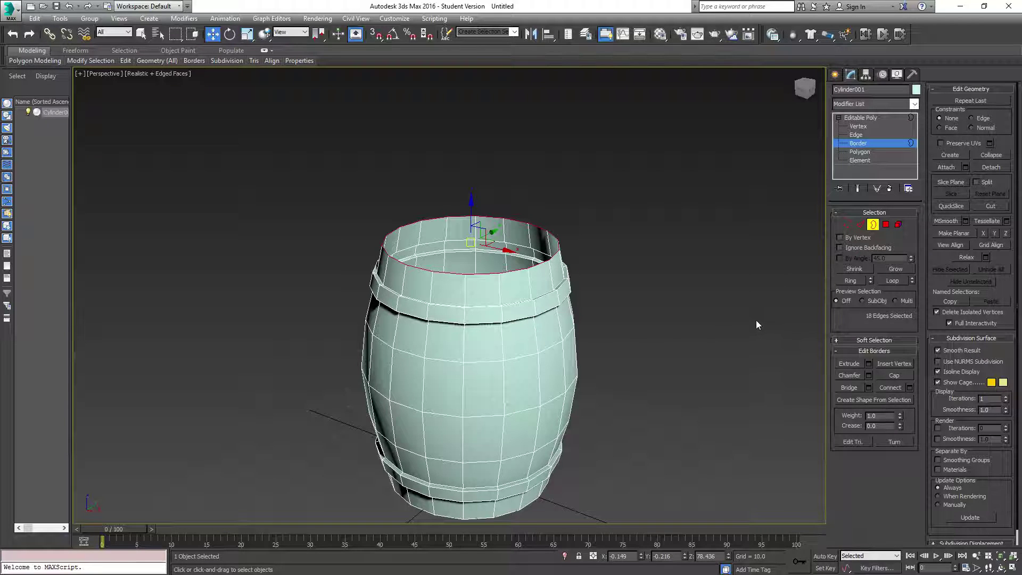
- Shift-scale the top border inward to 80% to form a flat lip ring
key("r")
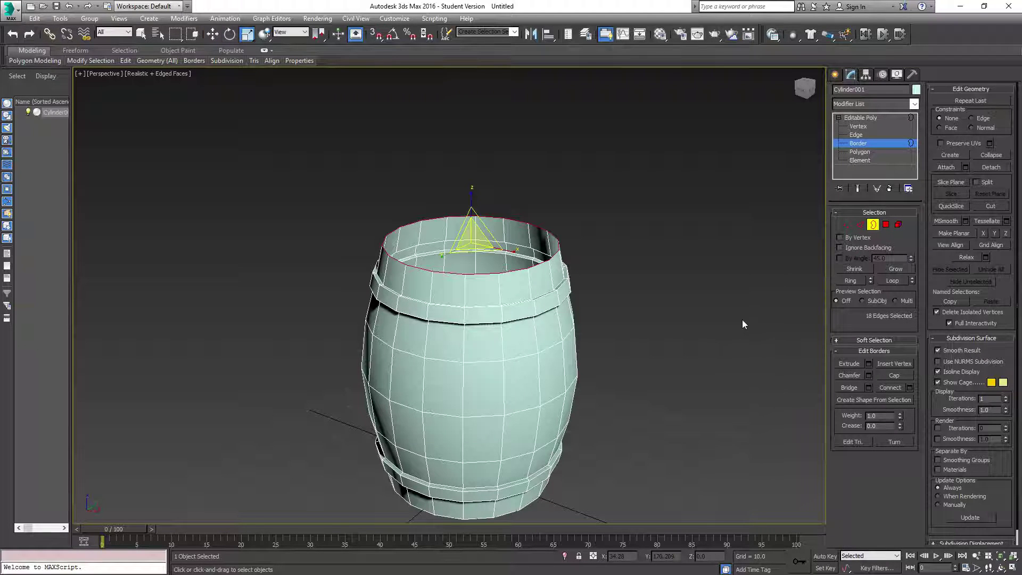
middle_click_drag(714, 305, 661, 268, "alt")
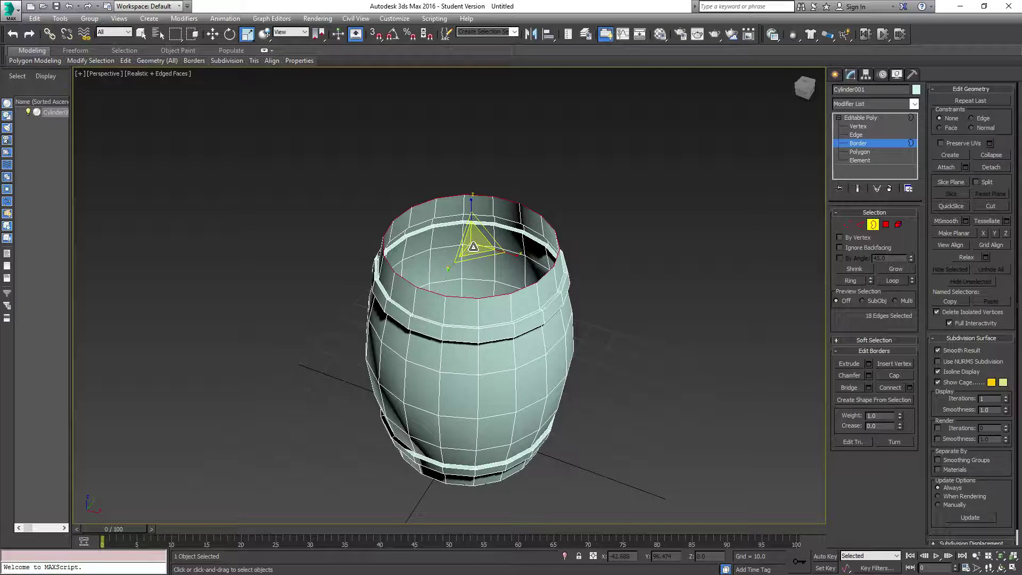
left_click_drag(474, 247, 477, 259, "shift")
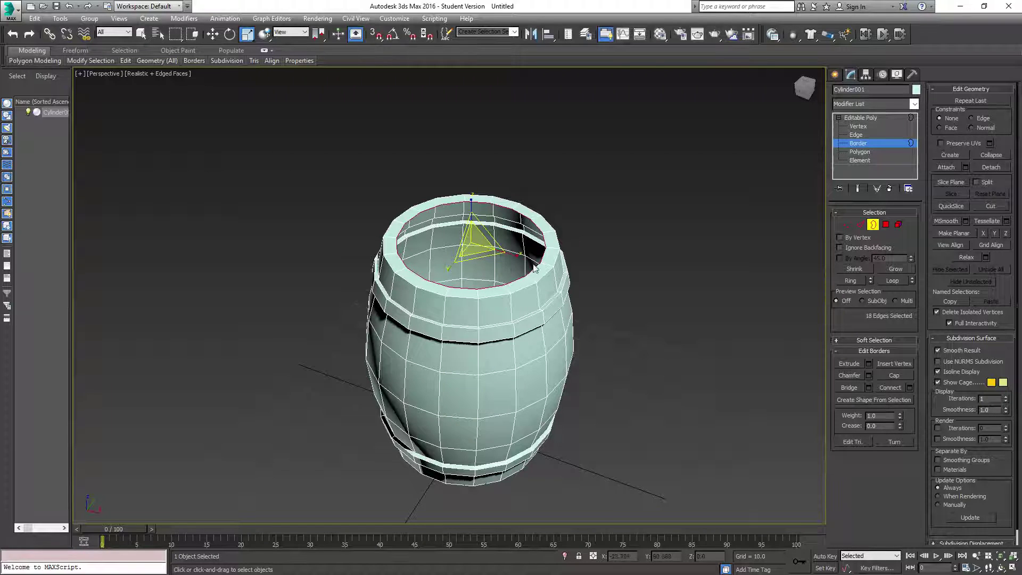
scroll(554, 282, "up", 5)
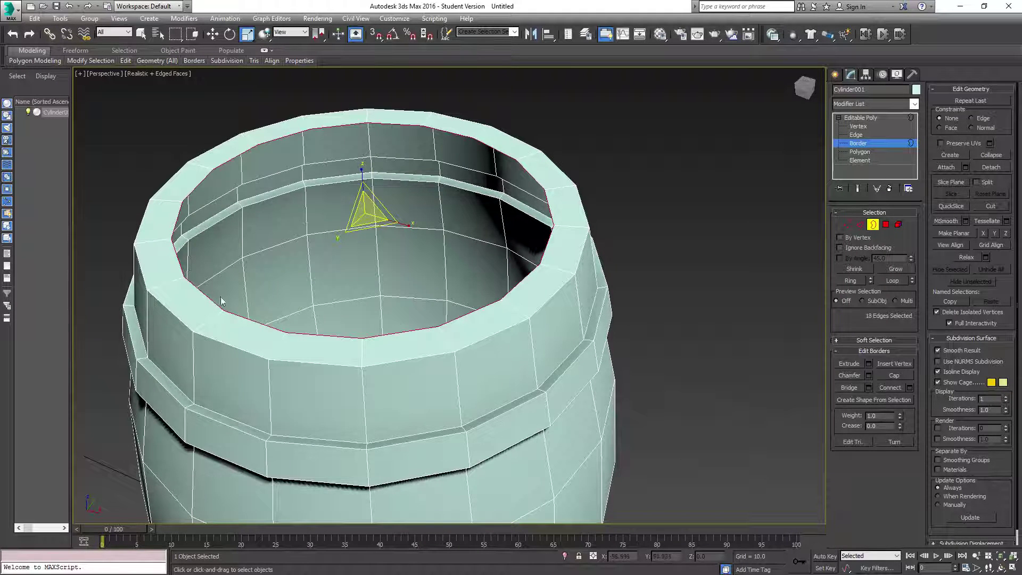
- Shift-move the inner lip border down along Z to form a recessed inner wall
key("w")
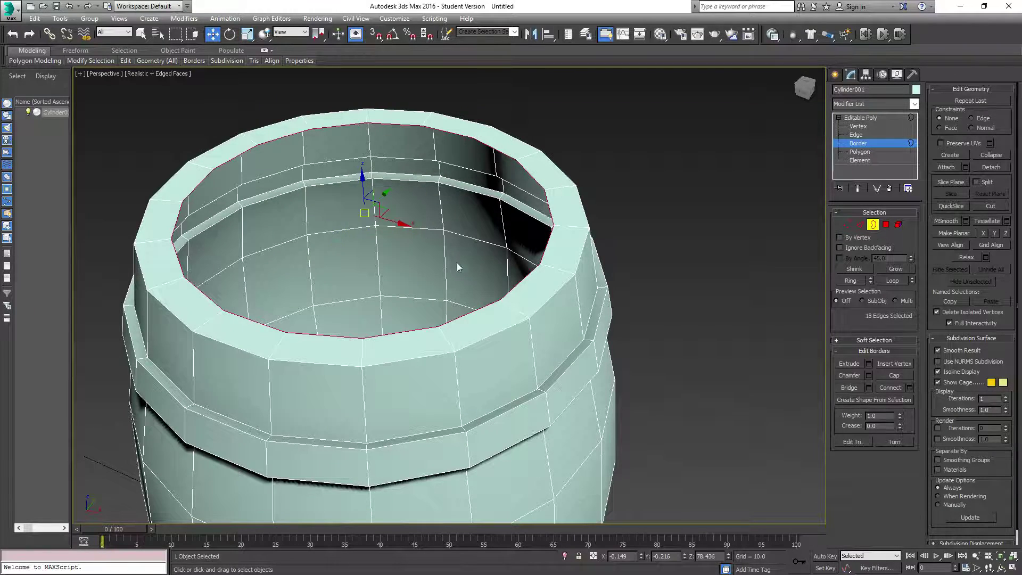
middle_click_drag(459, 263, 370, 257, "alt")
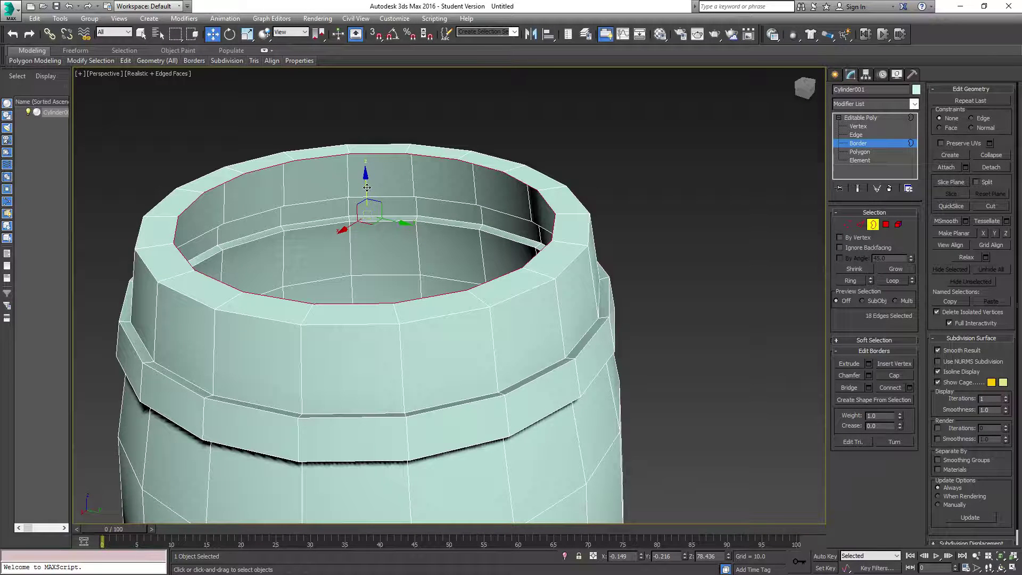
left_click_drag(367, 187, 366, 211, "shift")
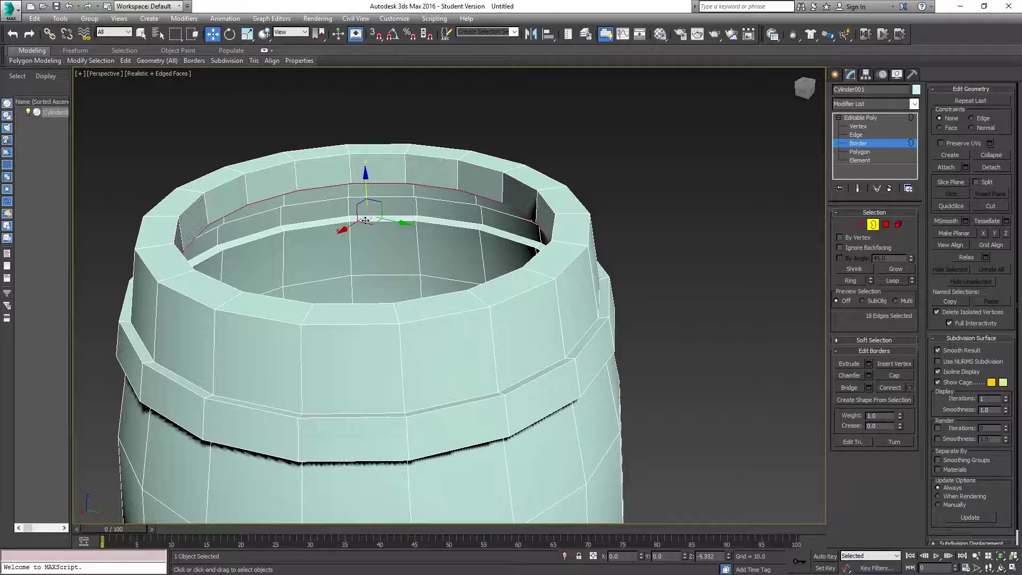
left_click_drag(365, 220, 365, 239)
middle_click_drag(367, 242, 267, 273, "alt")
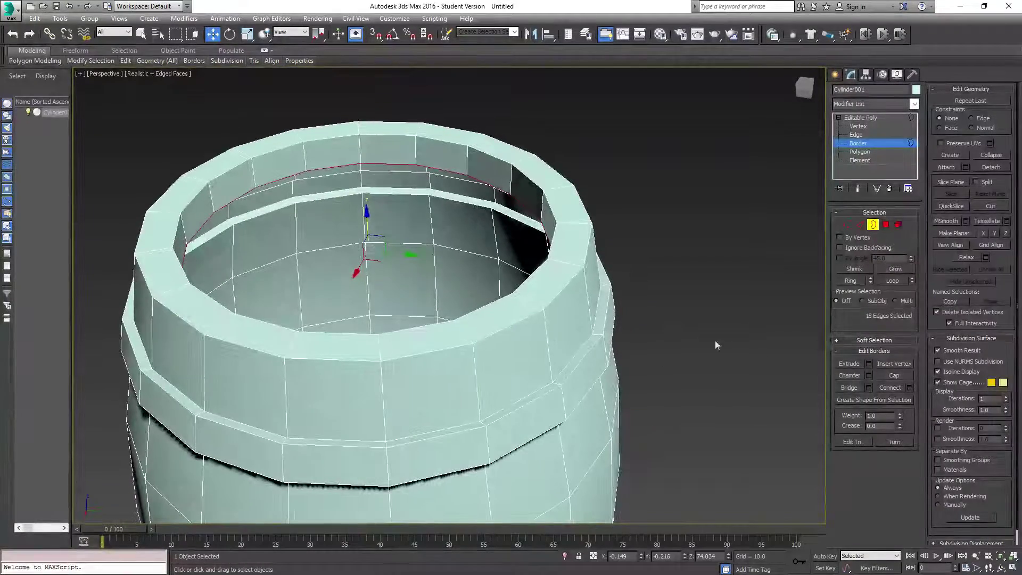
middle_click_drag(671, 335, 503, 264, "alt")
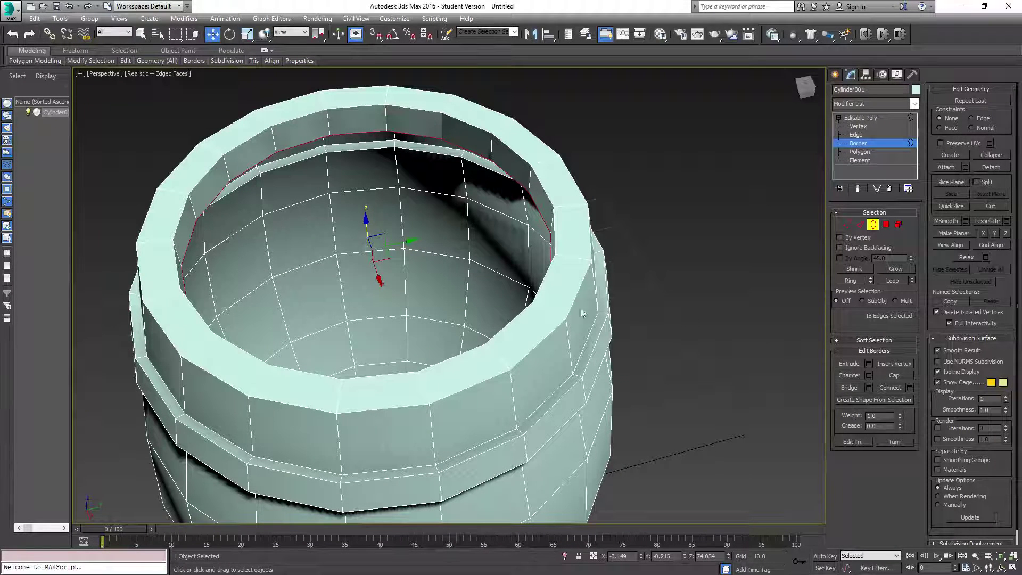
- Cap the lowered inner border and return Cylinder001 to Polygon sub-object editing
left_click(894, 376)
middle_click_drag(721, 363, 391, 314, "alt")
scroll(440, 324, "down", 10)
scroll(392, 313, "up", 6)
scroll(457, 318, "down", 7)
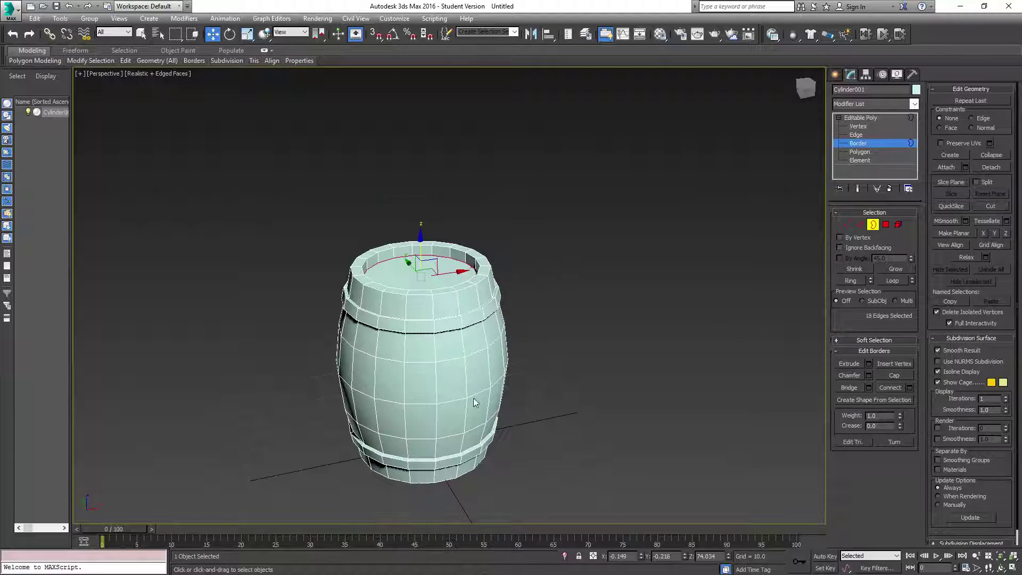
middle_click_drag(474, 398, 472, 376, "alt")
middle_click_drag(445, 468, 441, 436, "alt")
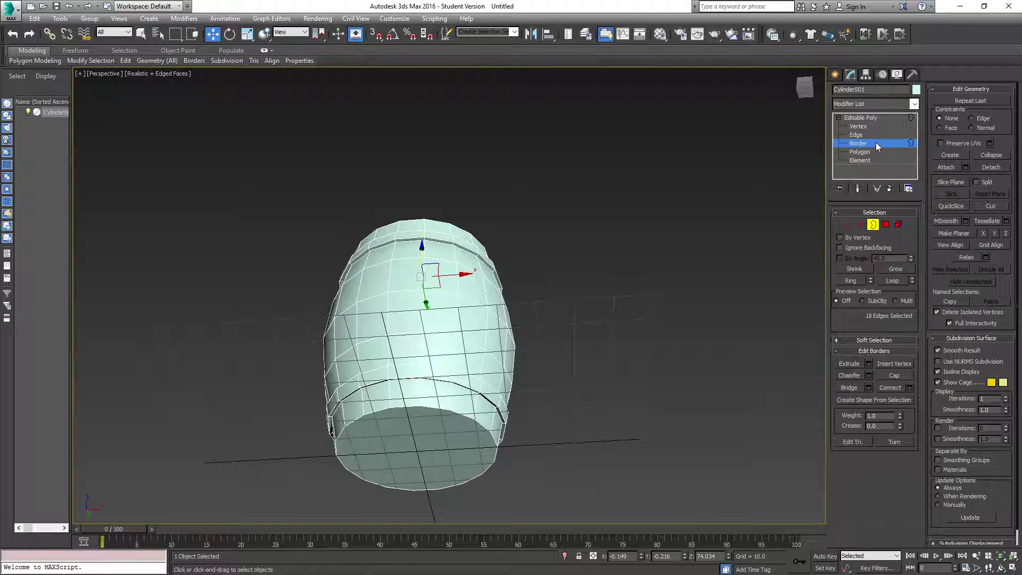
left_click(858, 153)
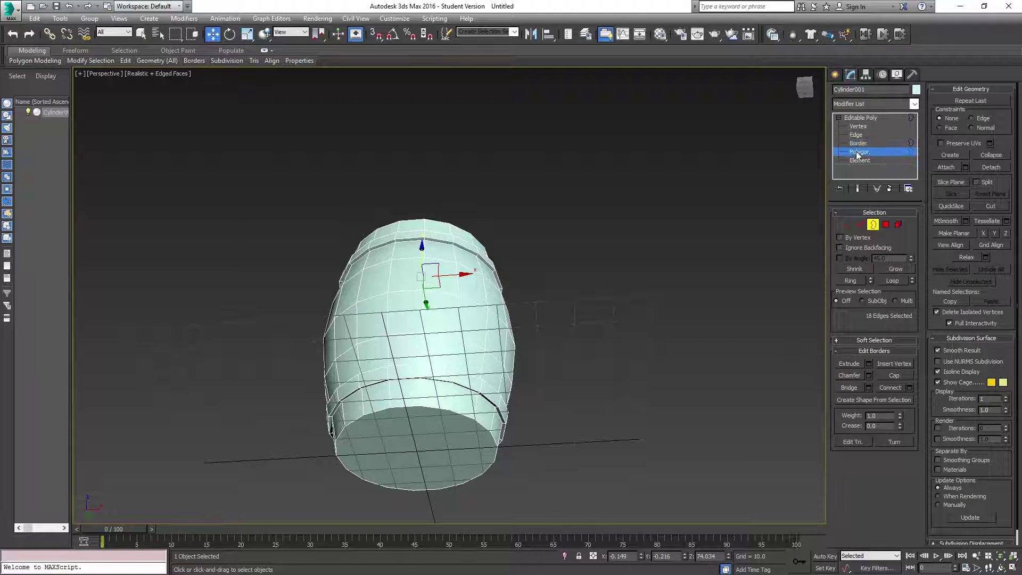
- From a level side view, box-select the barrel's lower-half polygons and delete them
middle_click_drag(618, 298, 601, 337, "alt")
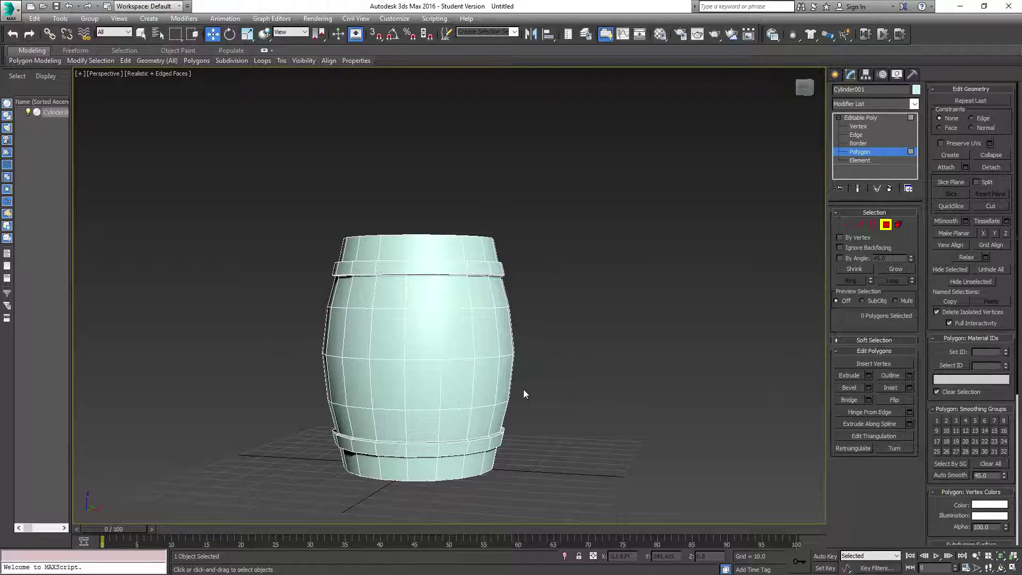
middle_click_drag(525, 395, 551, 326)
left_click_drag(605, 435, 296, 298)
key("Delete")
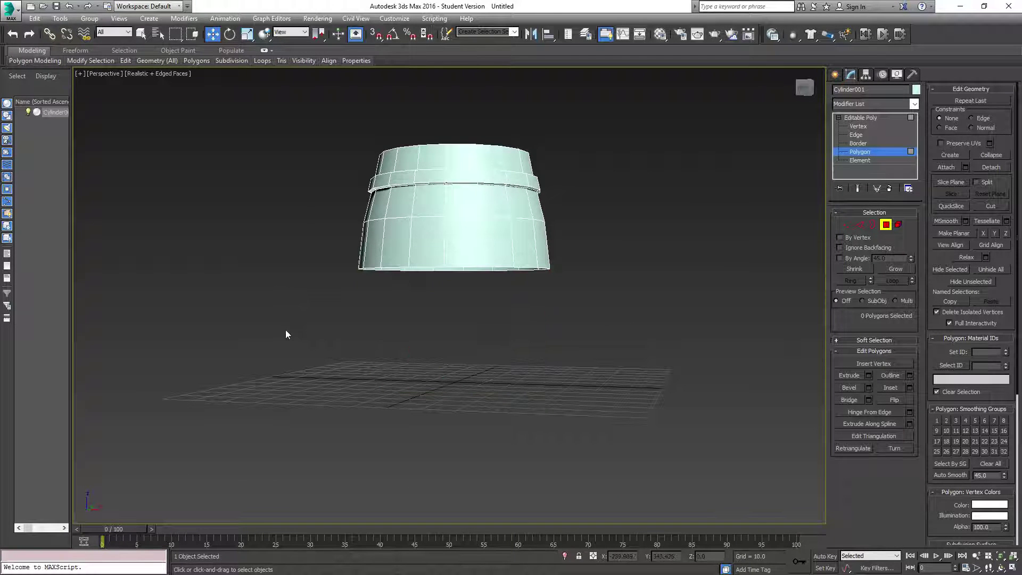
middle_click_drag(286, 330, 332, 340, "alt")
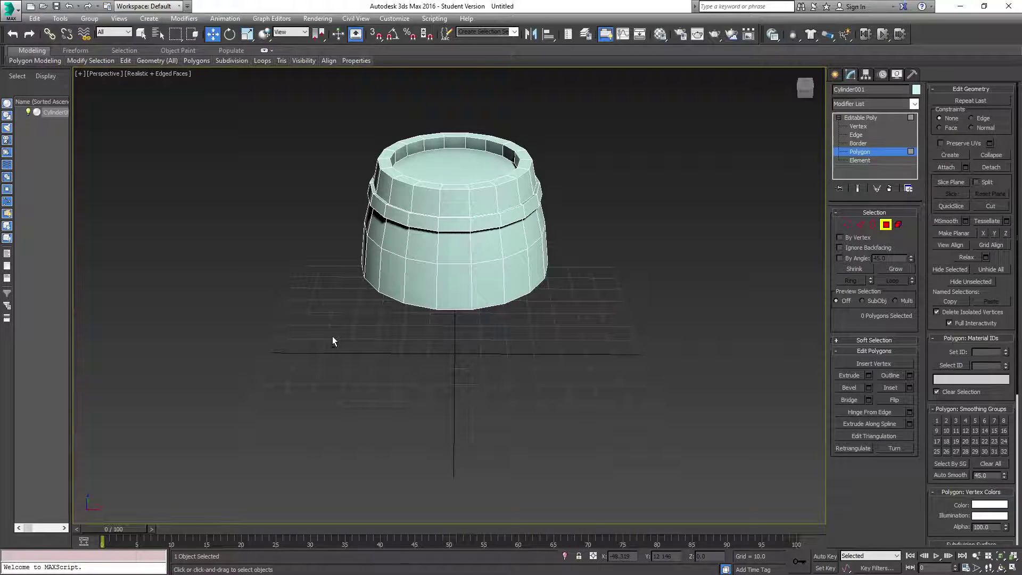
- Center Cylinder001's pivot to the object (Z 58.836) using Affect Pivot Only
left_click(850, 117)
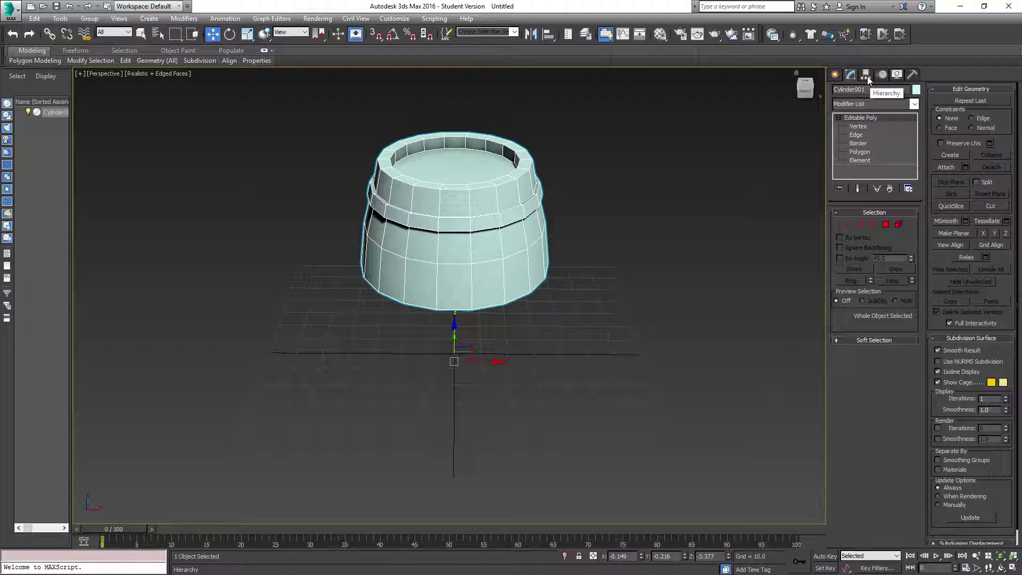
left_click(867, 76)
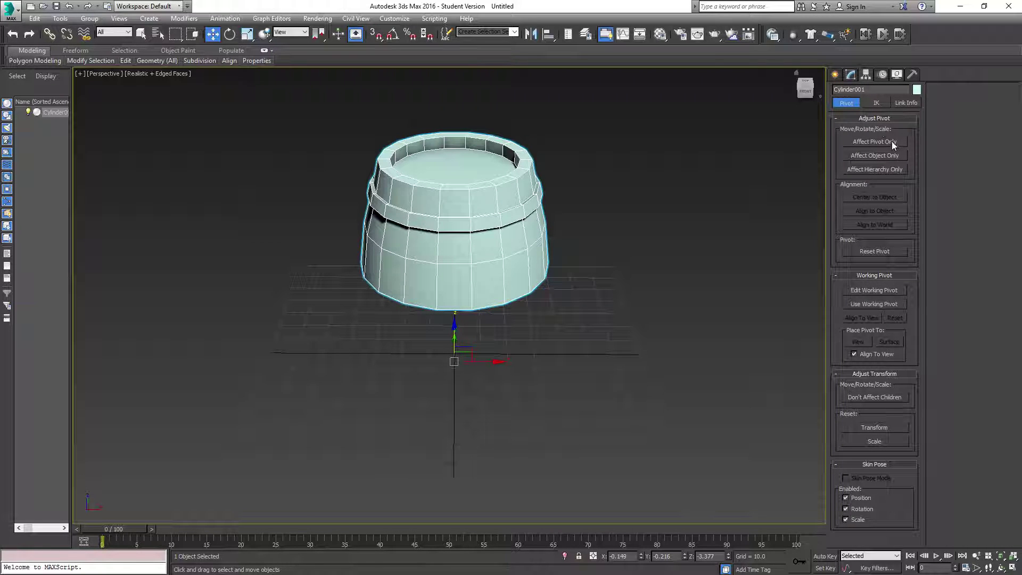
left_click(865, 142)
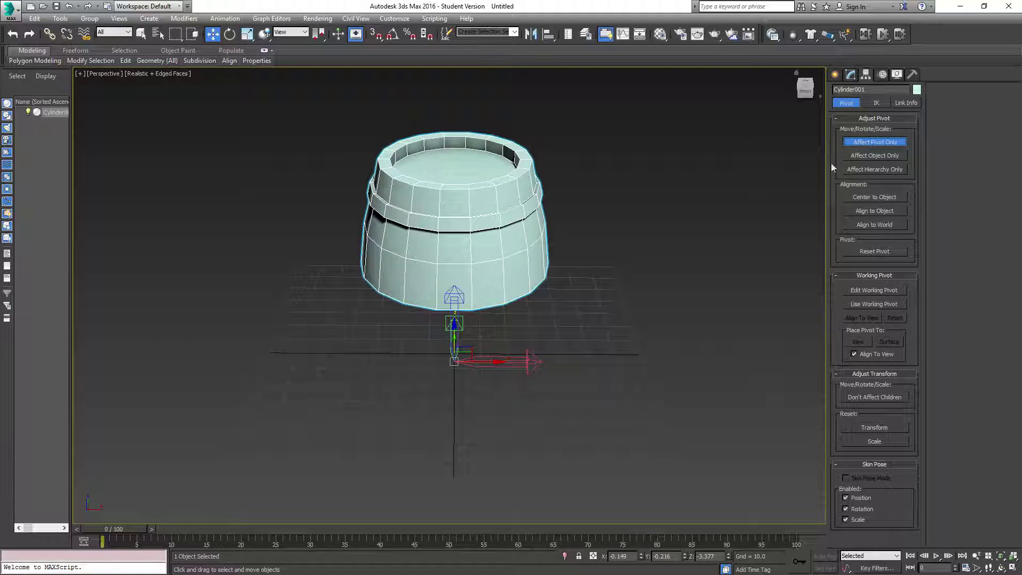
middle_click_drag(613, 314, 479, 335, "alt")
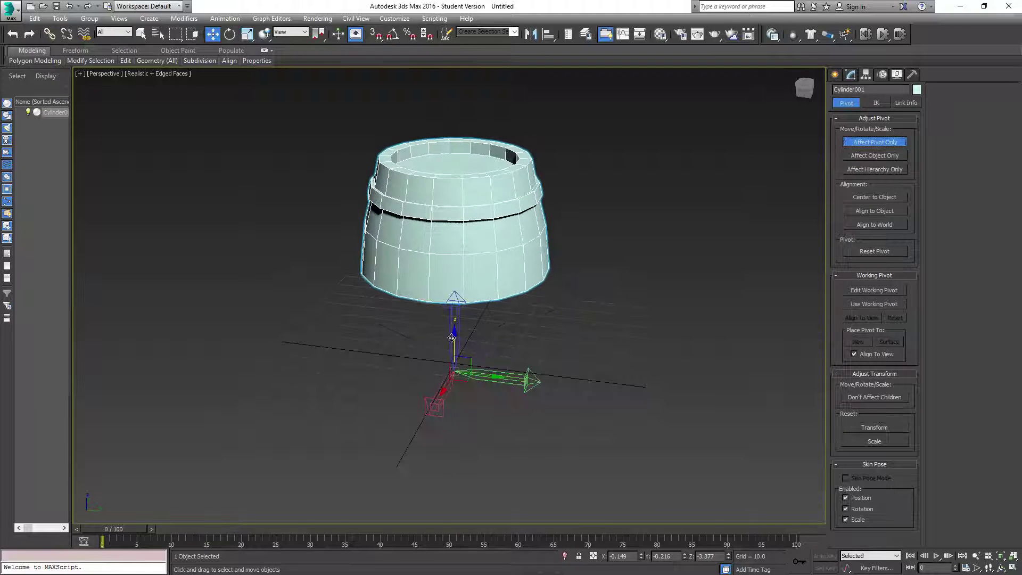
left_click_drag(451, 338, 474, 310)
middle_click_drag(538, 314, 667, 215, "alt")
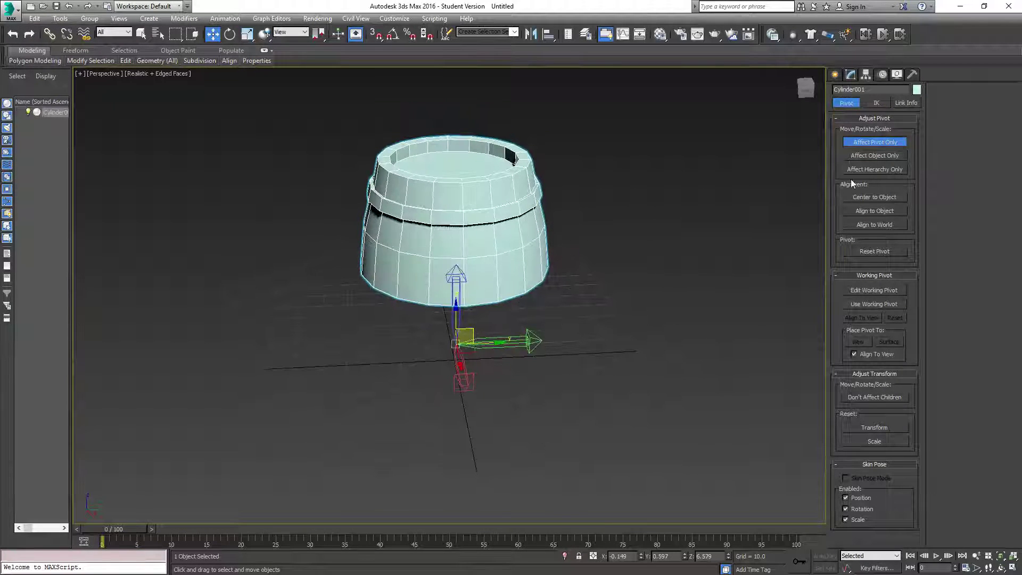
left_click(872, 197)
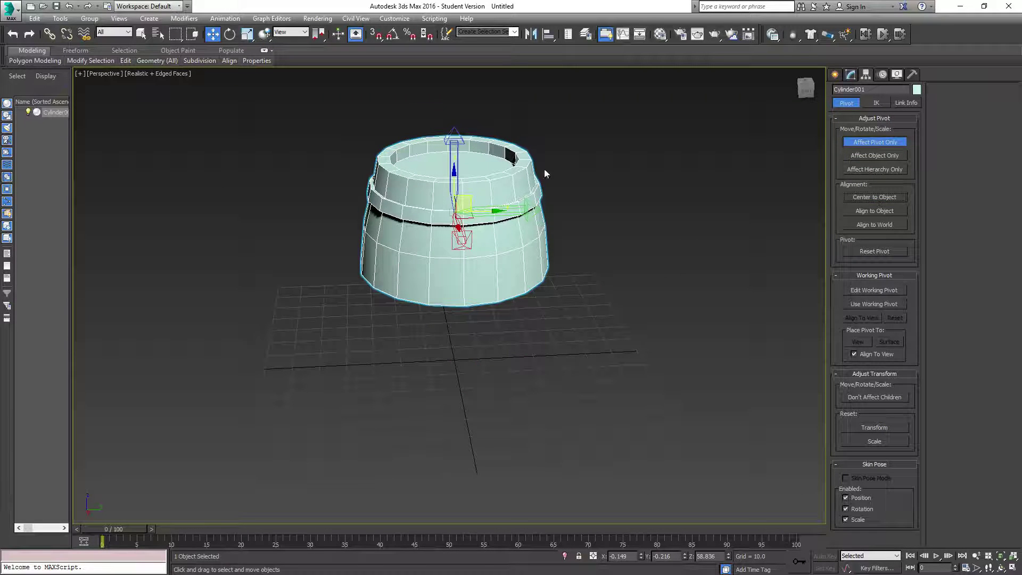
right_click(658, 234)
left_click(741, 188)
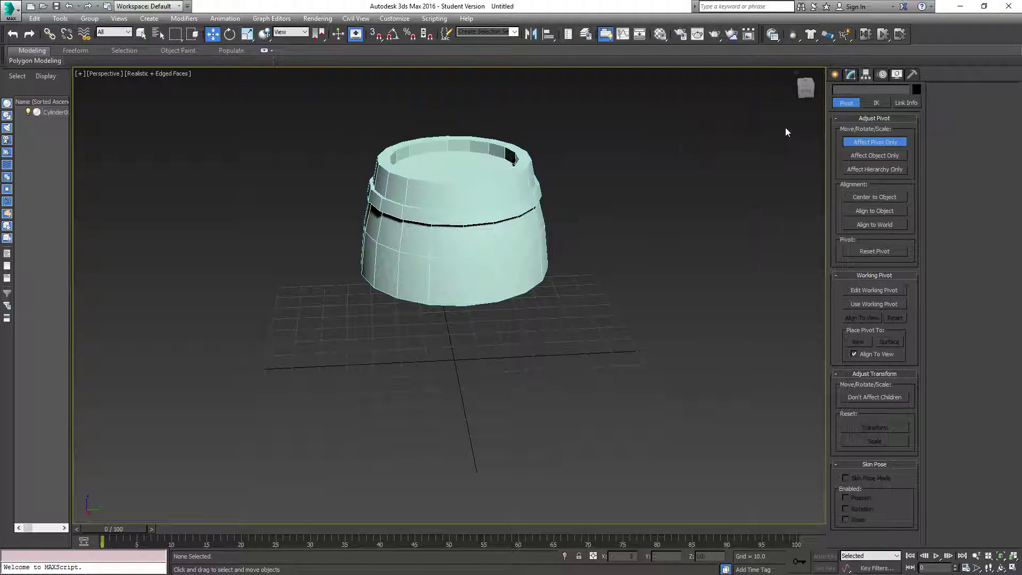
right_click(751, 147)
left_click(818, 134)
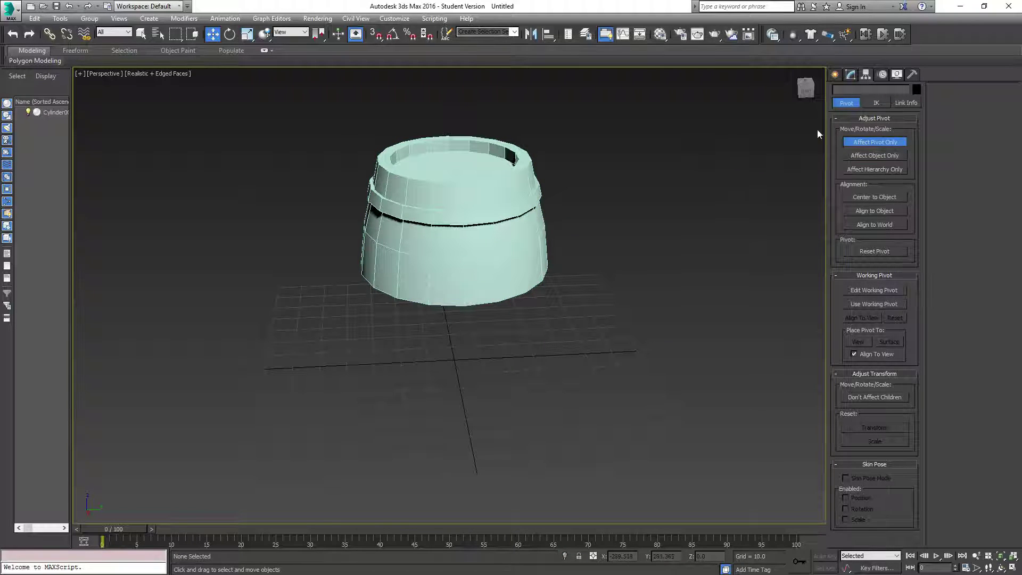
left_click(861, 141)
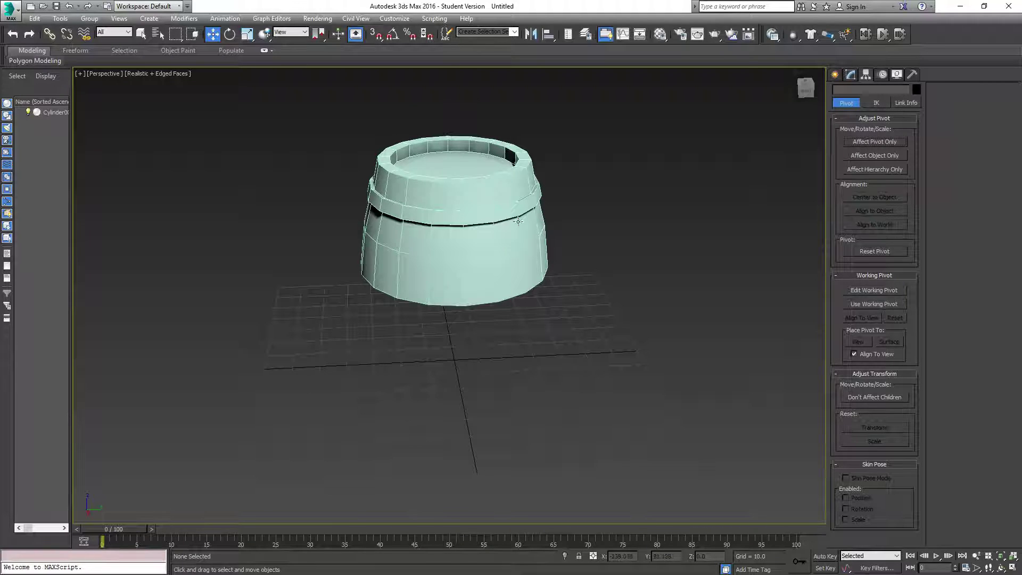
- Add a Symmetry modifier to Cylinder001 with the Mirror axis set to Z
left_click(498, 222)
left_click(850, 75)
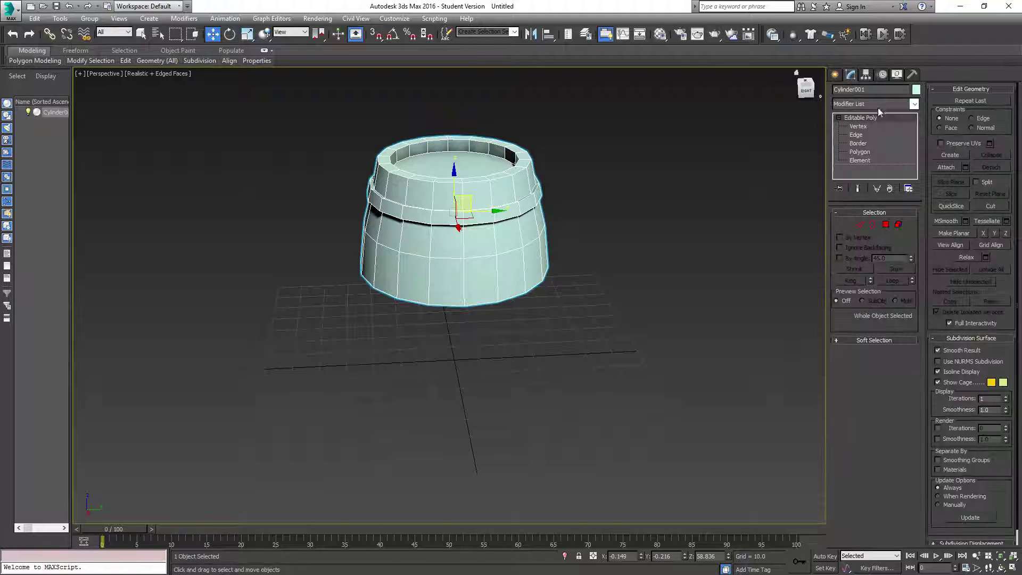
left_click(907, 104)
scroll(887, 320, "down", 13)
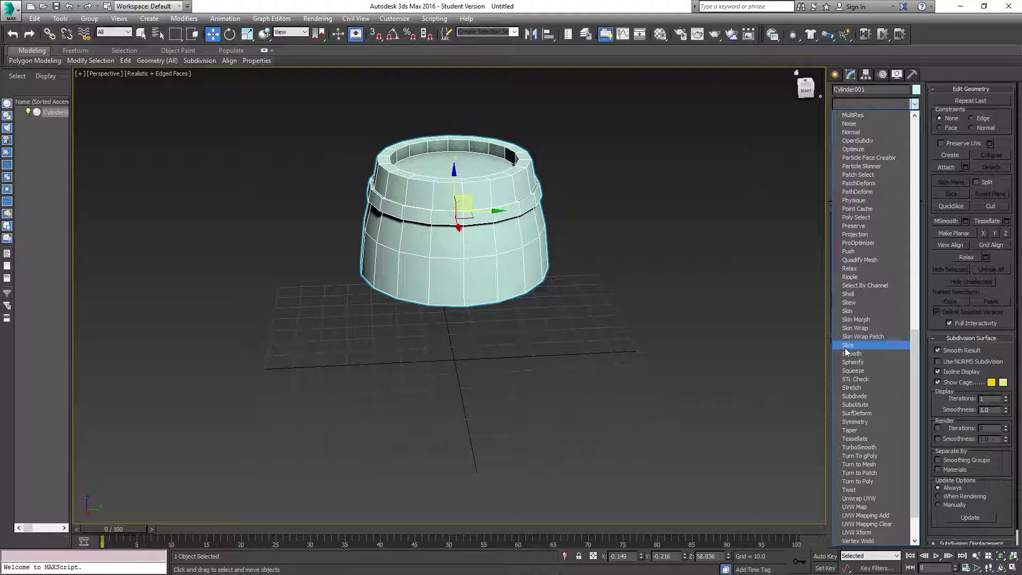
left_click(853, 421)
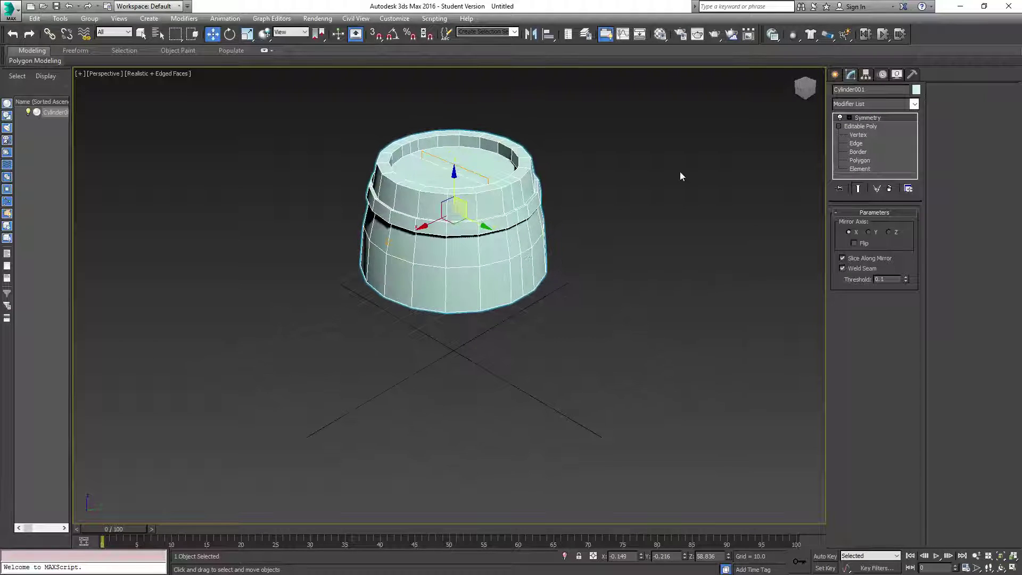
left_click(850, 118)
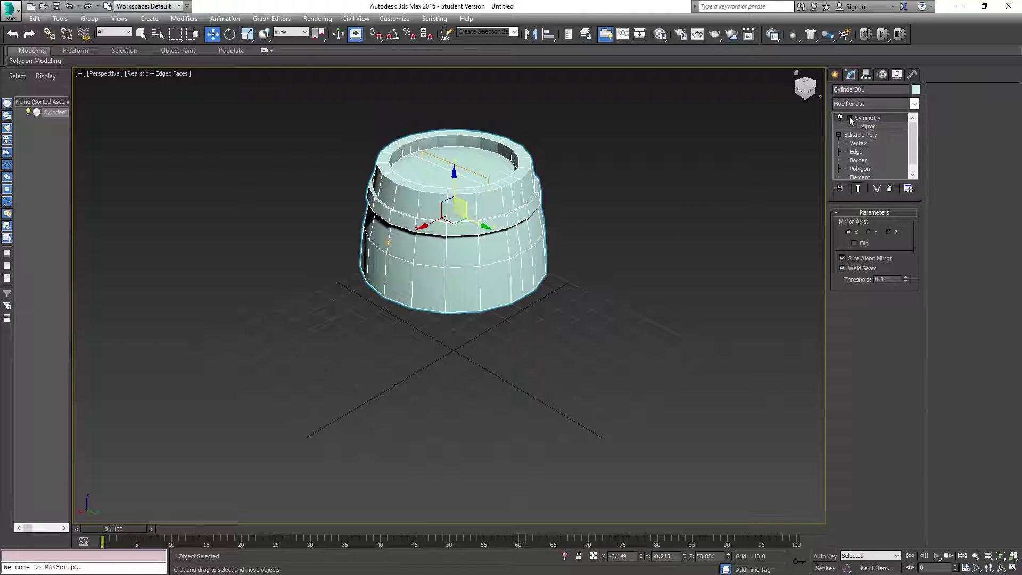
left_click(868, 126)
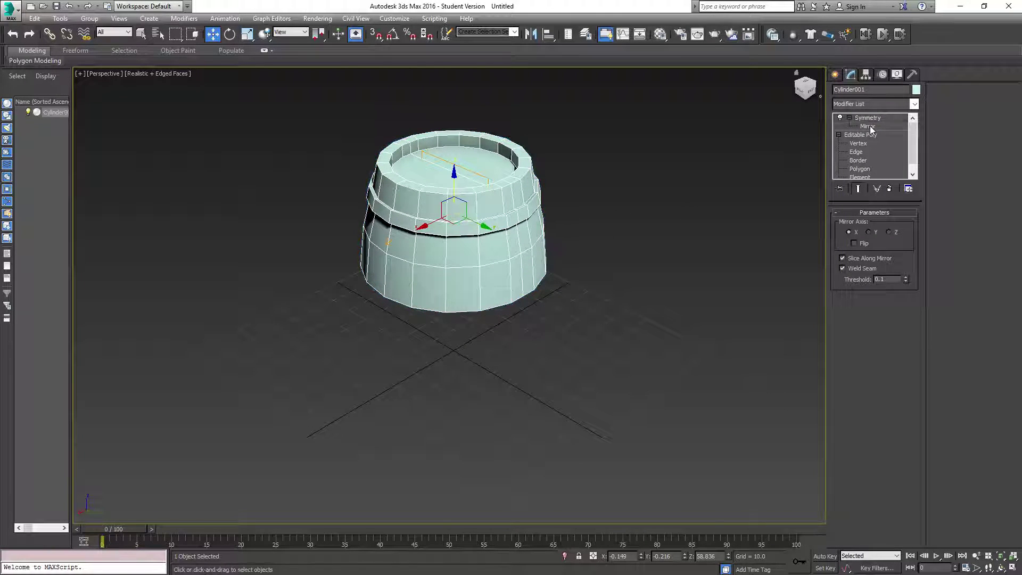
left_click(889, 233)
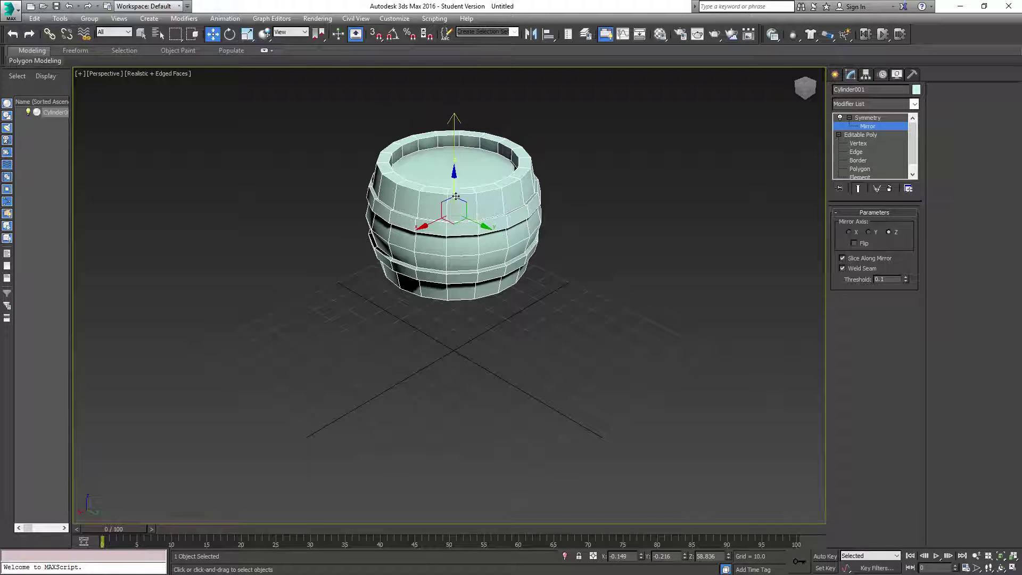
- Drag the Symmetry mirror plane along Z until both barrel halves join, then inspect the bottom
left_click_drag(456, 187, 482, 267)
middle_click_drag(481, 266, 549, 238, "alt")
scroll(555, 227, "up", 5)
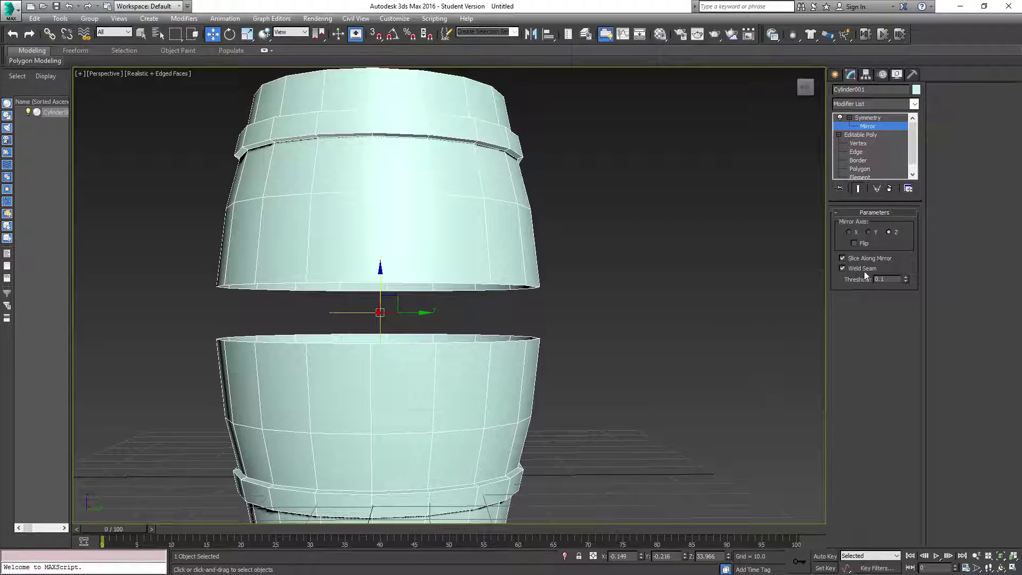
left_click_drag(378, 280, 380, 251)
middle_click_drag(503, 259, 383, 256, "alt")
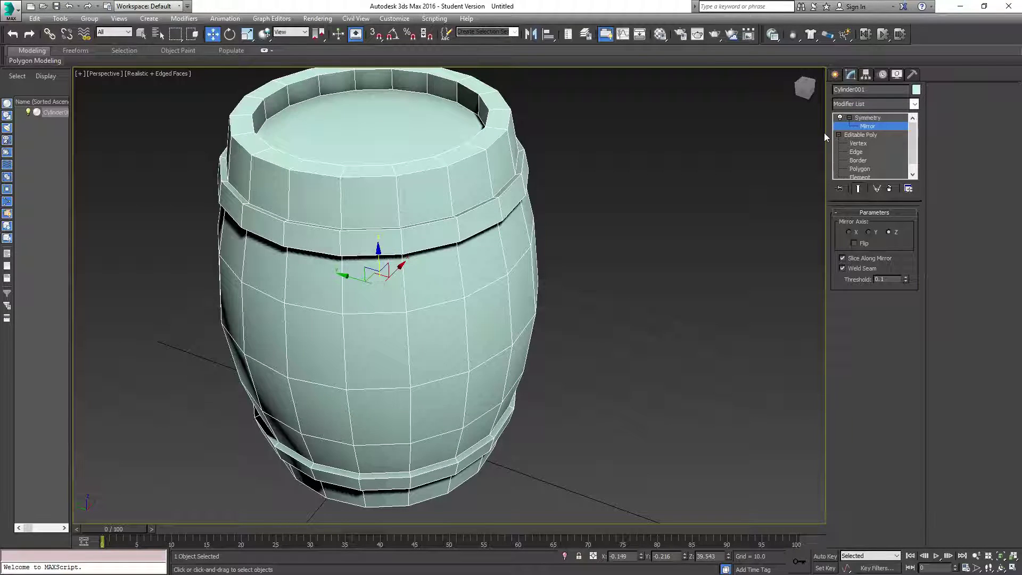
- Collapse the Mirror entry with Collapse To so Cylinder001 becomes one Editable Poly, then reselect it
right_click(875, 125)
left_click(906, 216)
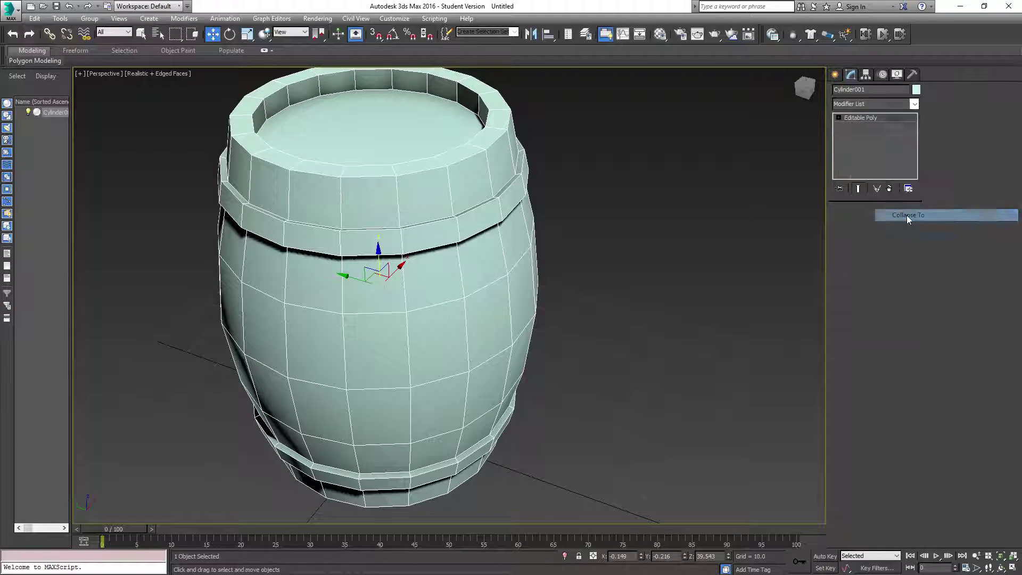
scroll(659, 267, "down", 3)
scroll(542, 262, "up", 1)
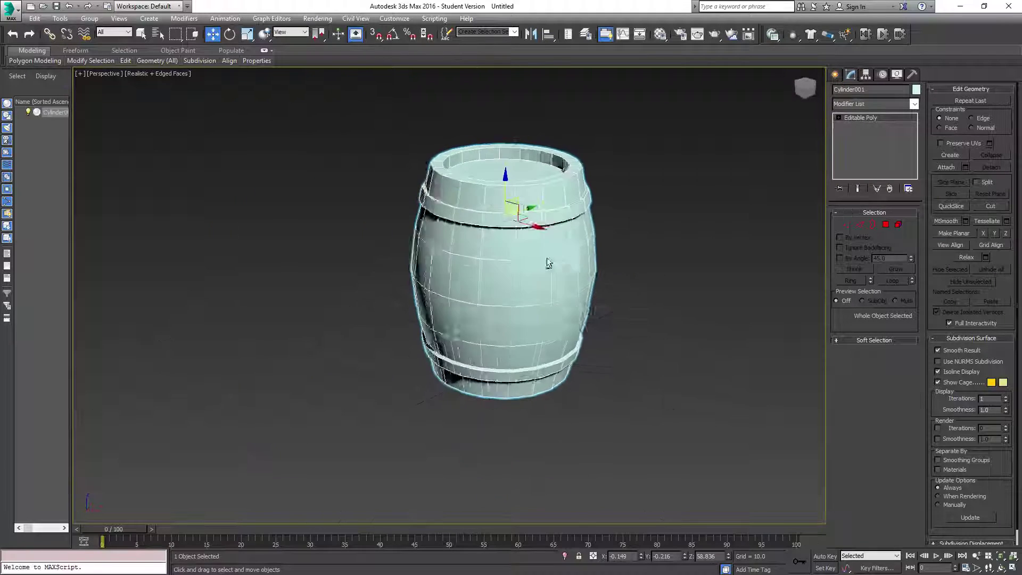
mouse_move(542, 262)
middle_mouse_down("alt")
mouse_move(390, 251)
mouse_move(548, 255)
middle_mouse_up("alt")
left_click(683, 283)
left_click(498, 286)
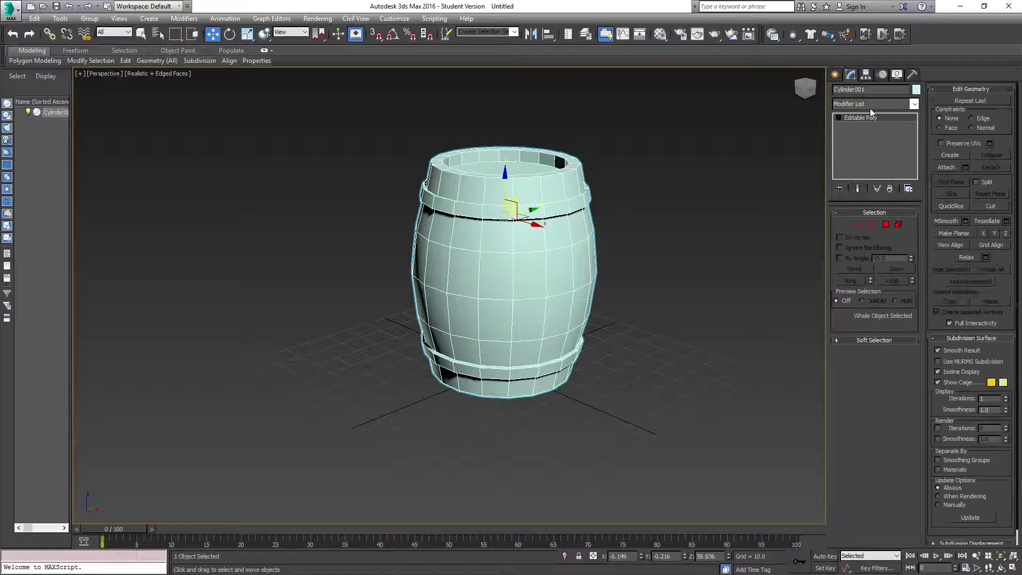
- Center Cylinder001's pivot with Affect Pivot Only and Center to Object, then view the finished barrel
left_click(866, 75)
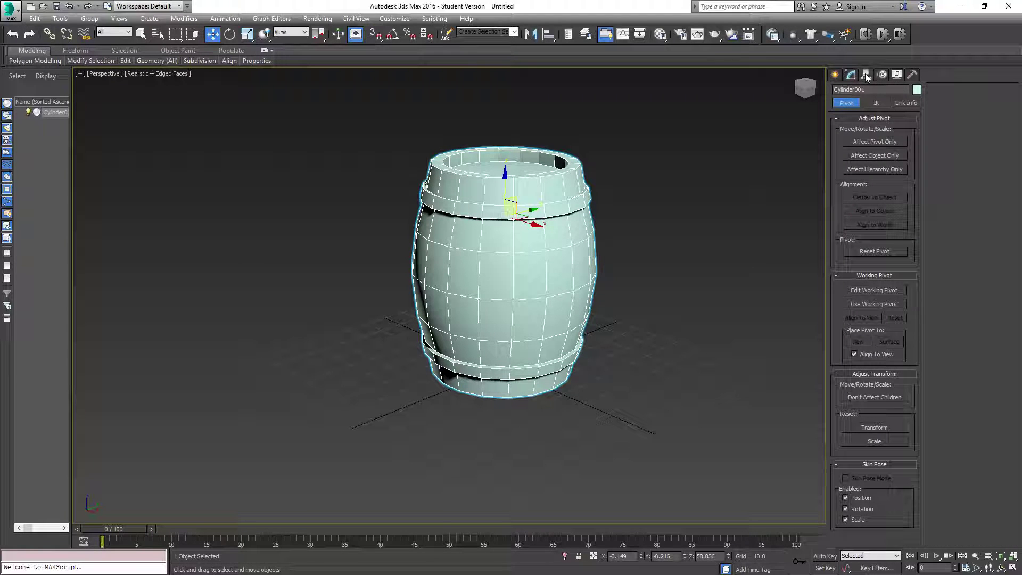
left_click(878, 141)
left_click(877, 197)
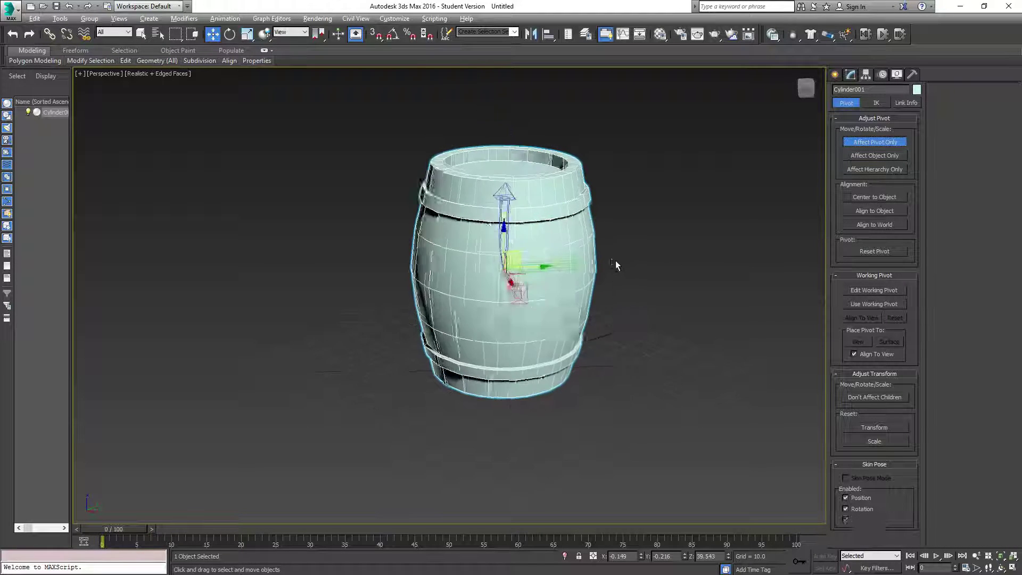
middle_click_drag(612, 265, 554, 255, "alt")
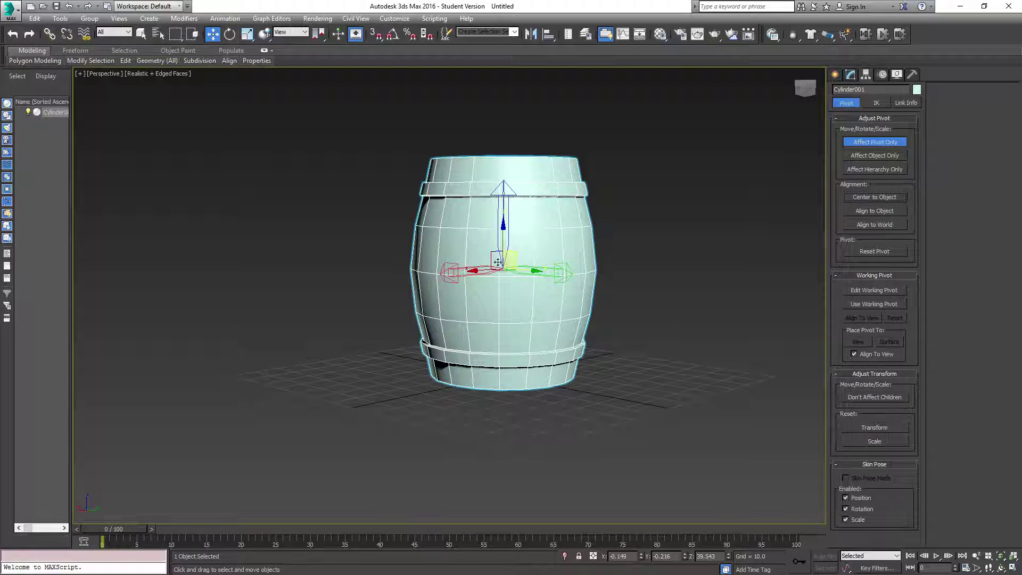
left_click(876, 141)
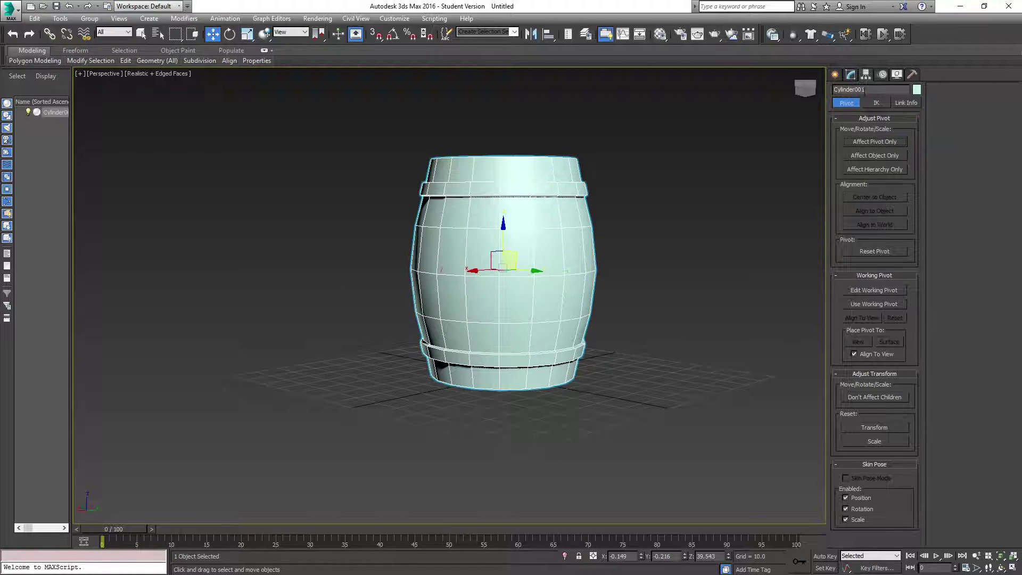
left_click(851, 75)
left_click(622, 290)
middle_click_drag(667, 299, 385, 315, "alt")
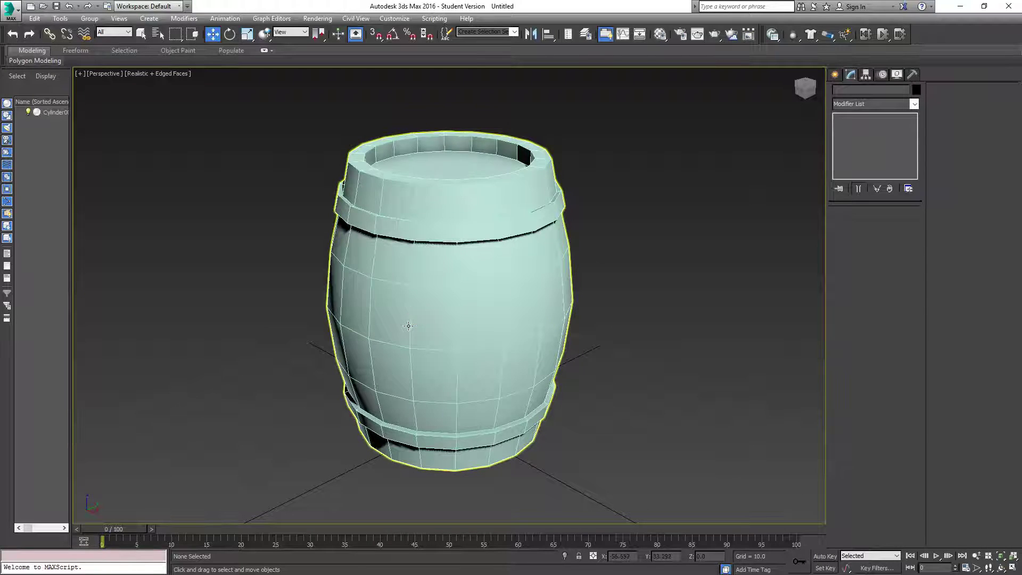